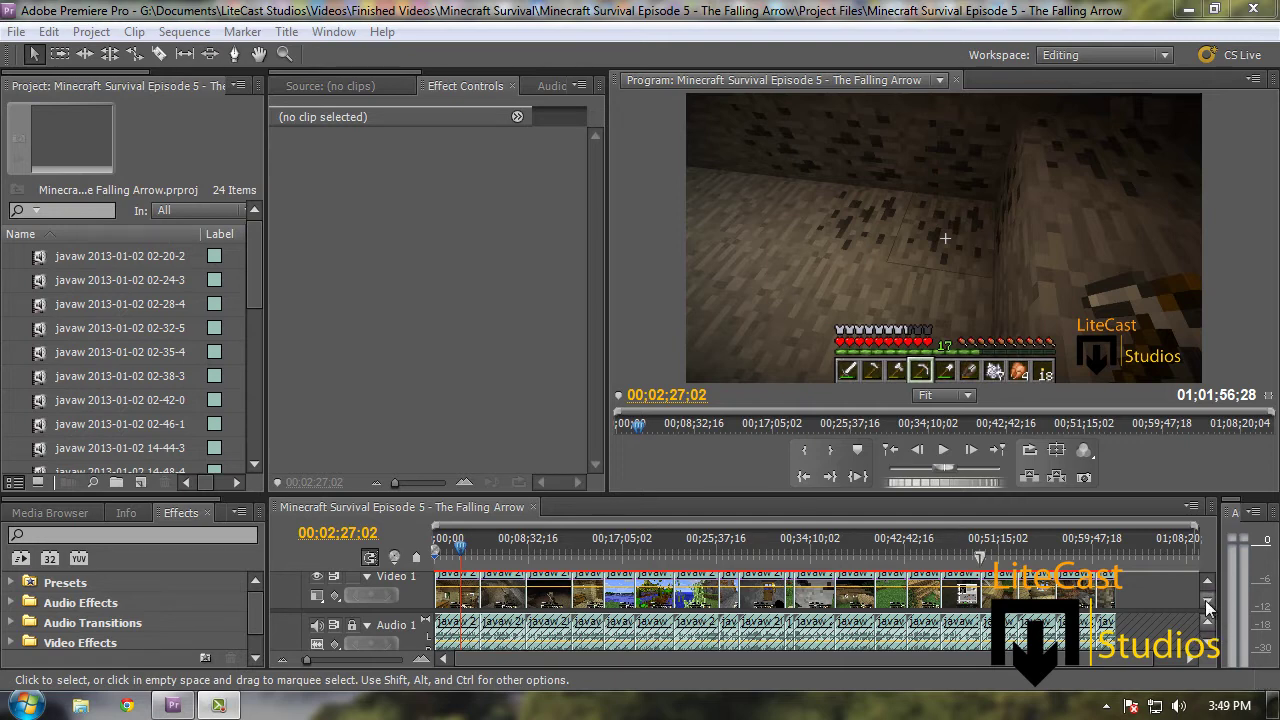
Enlarge the timeline panel so the tracks up through Video 3 are visible.
{"action": "left_click_drag", "start_coordinate": [1030, 495], "coordinate": [1024, 430]}
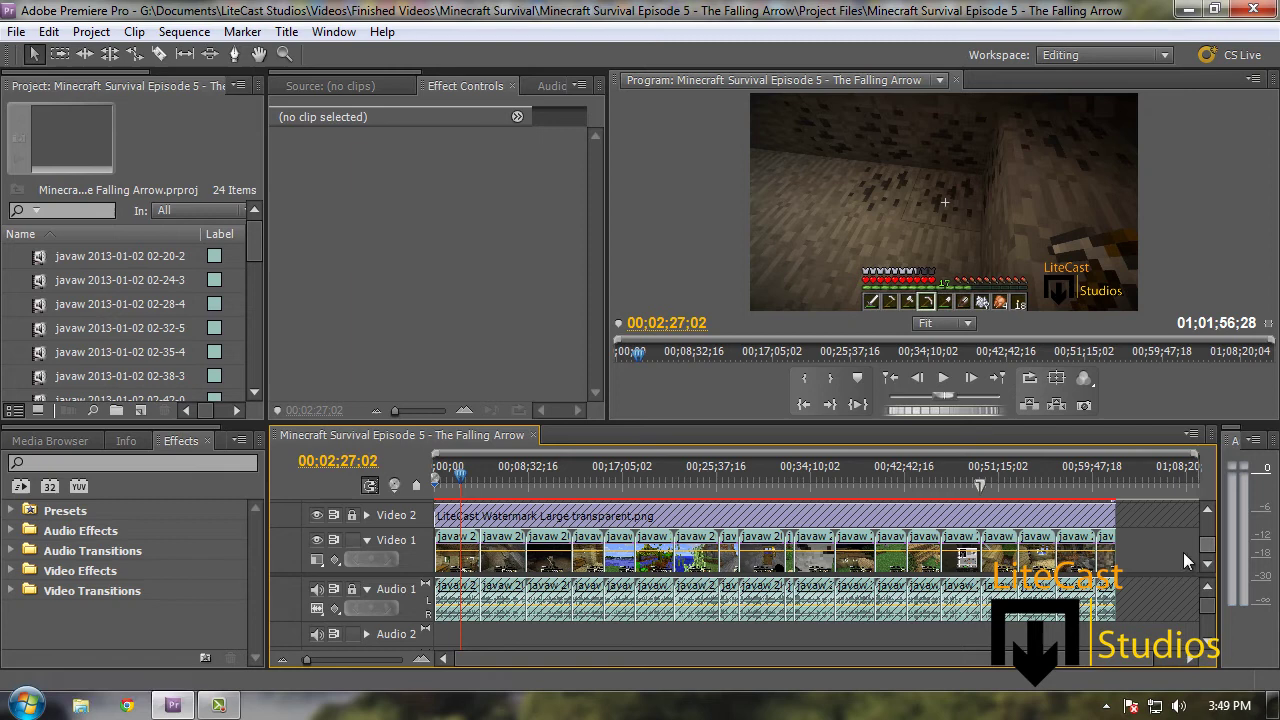
{"action": "scroll", "coordinate": [1207, 545], "scroll_direction": "up", "scroll_amount": 2}
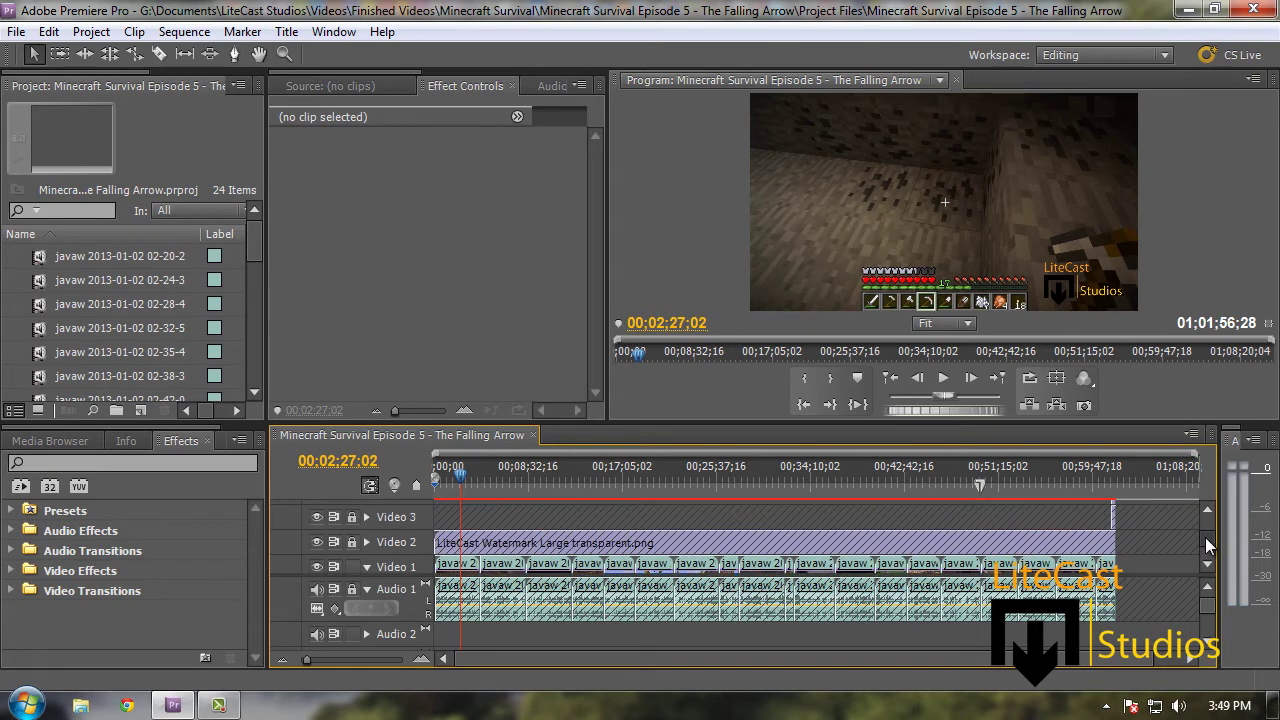
{"action": "scroll", "coordinate": [1207, 545], "scroll_direction": "down", "scroll_amount": 1}
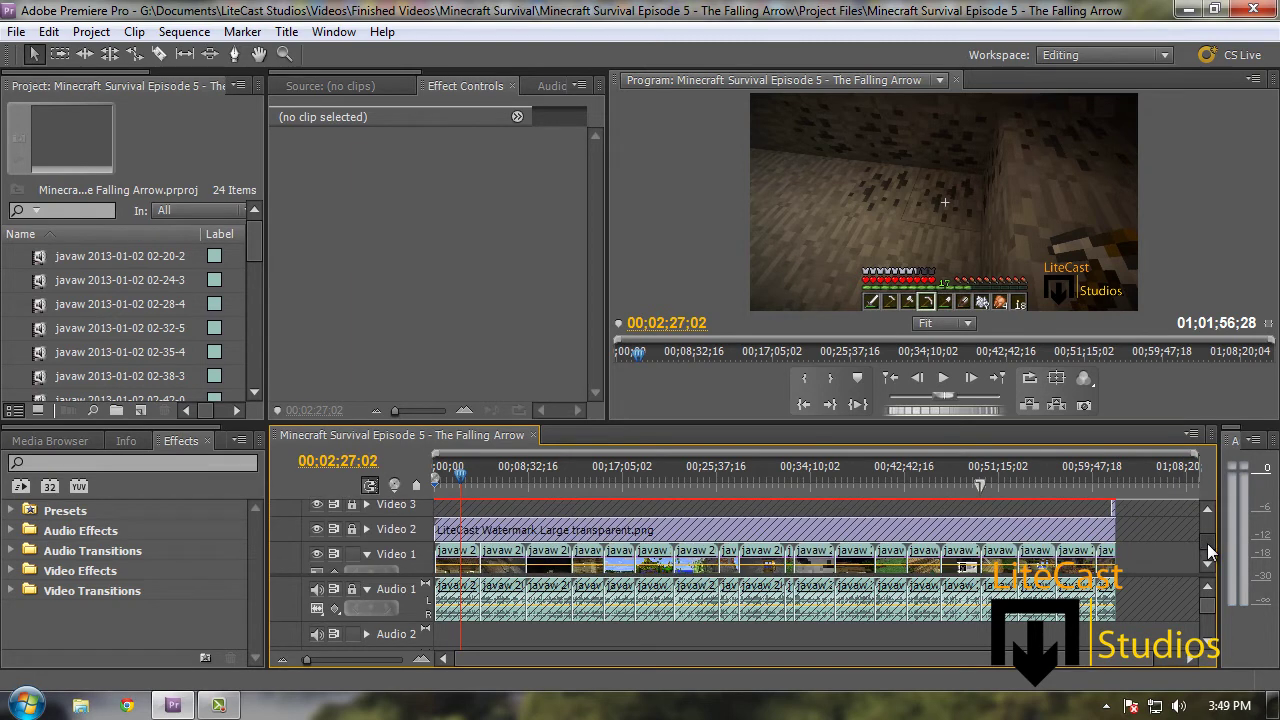
Switch from Effect Controls to the empty Source viewer and focus the Program monitor.
{"action": "left_click", "coordinate": [360, 88]}
{"action": "left_click", "coordinate": [440, 86]}
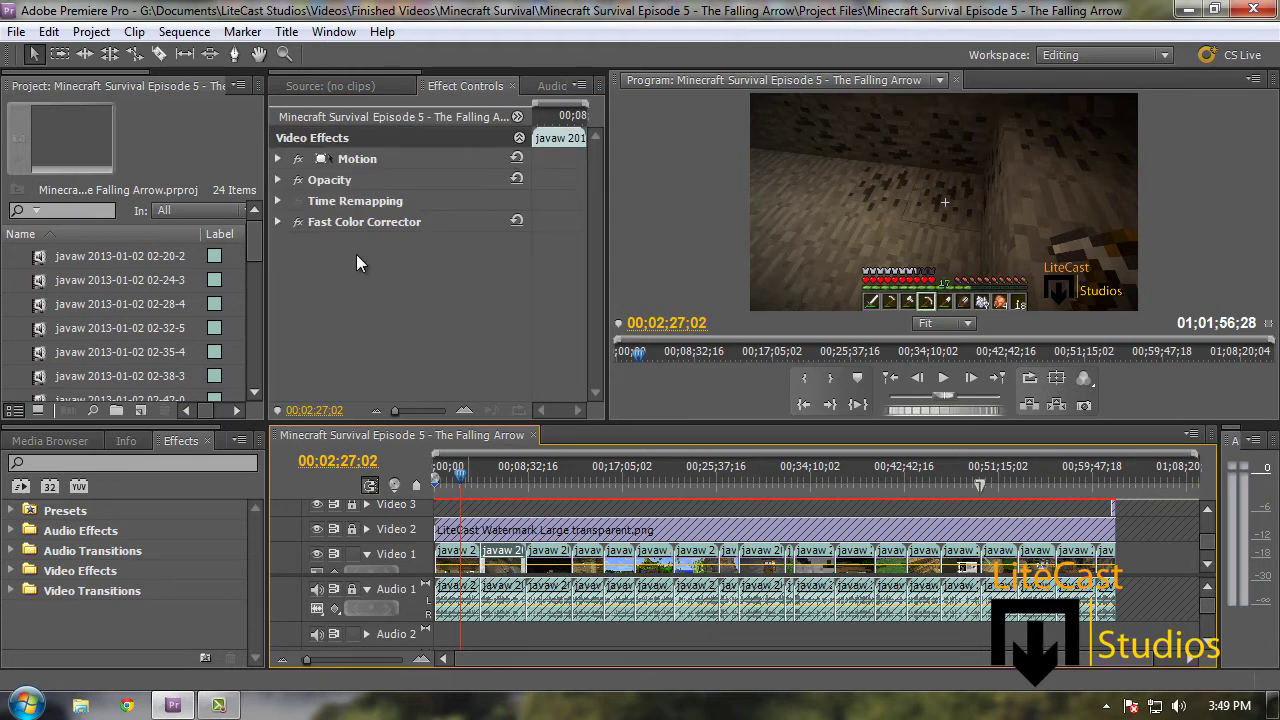
{"action": "left_click", "coordinate": [358, 89]}
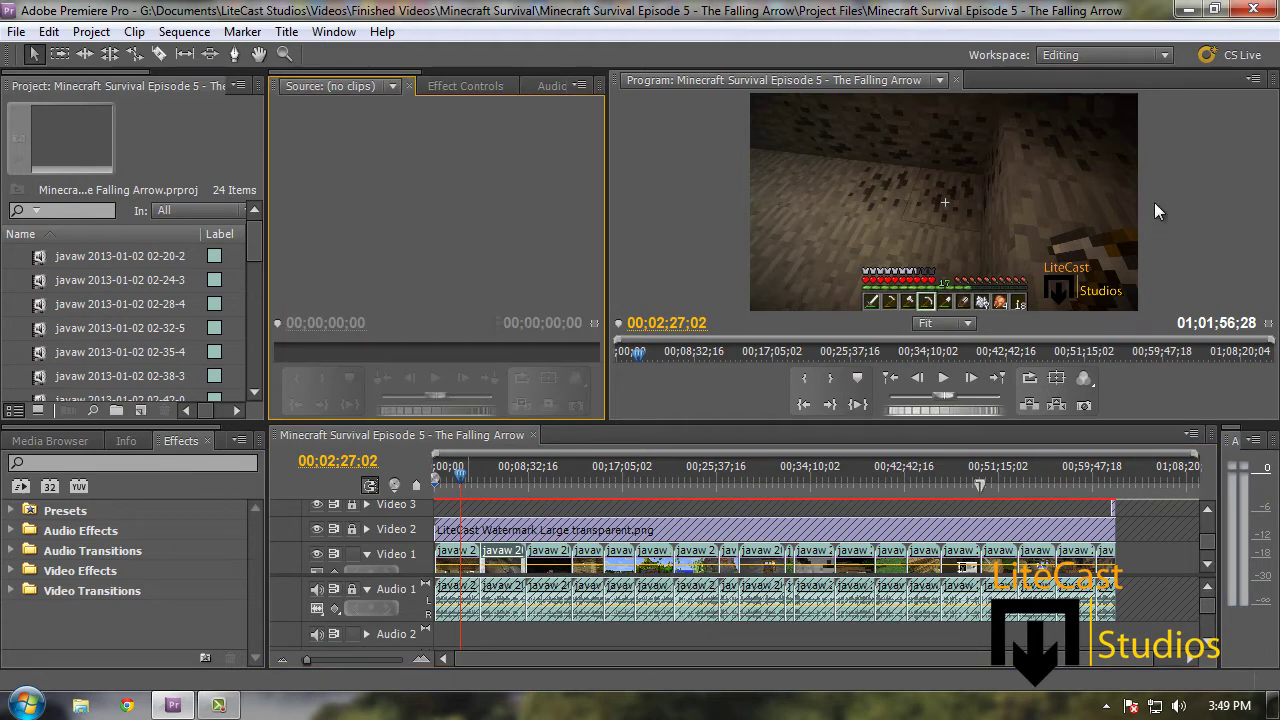
{"action": "left_click", "coordinate": [1169, 181]}
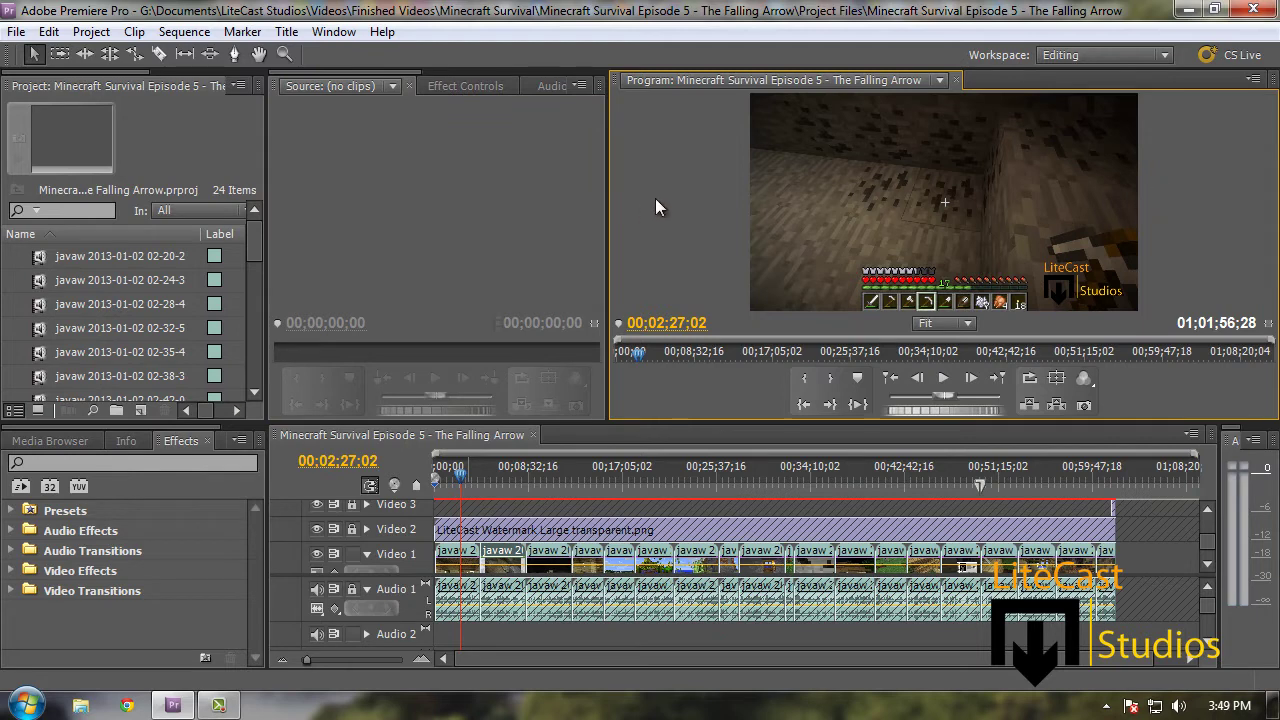
{"action": "key", "text": "grave"}
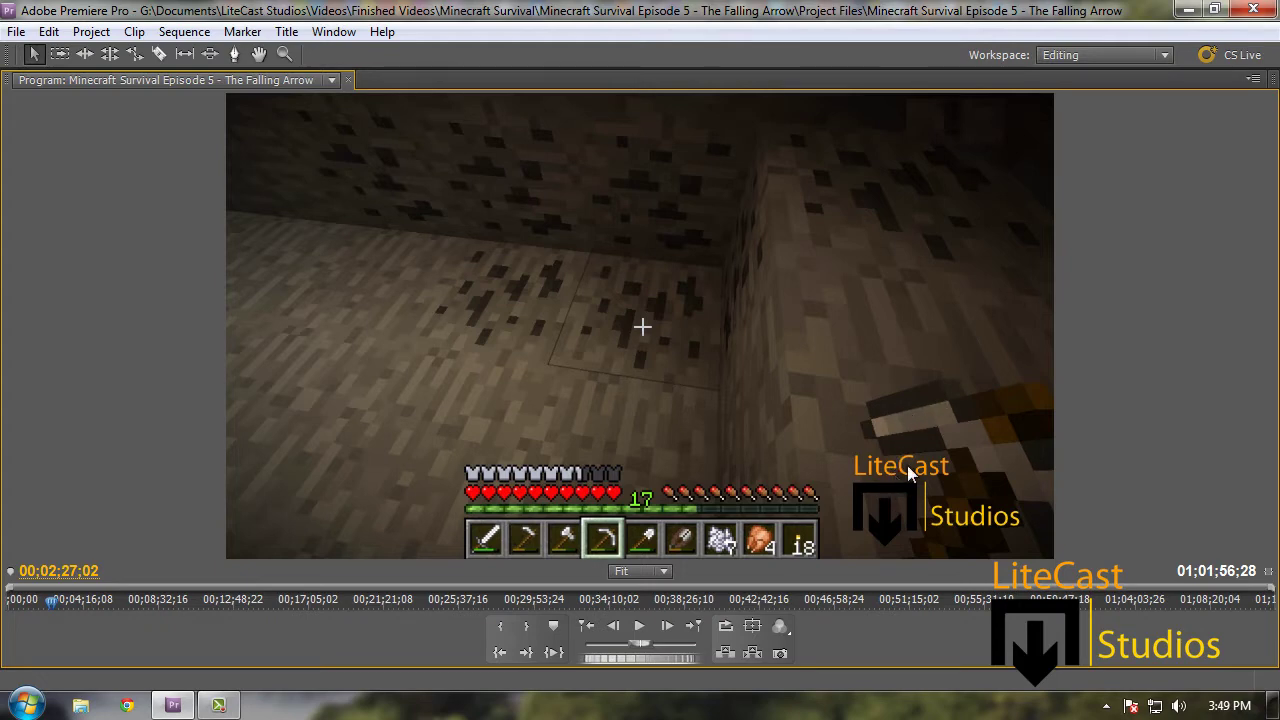
{"action": "key", "text": "grave"}
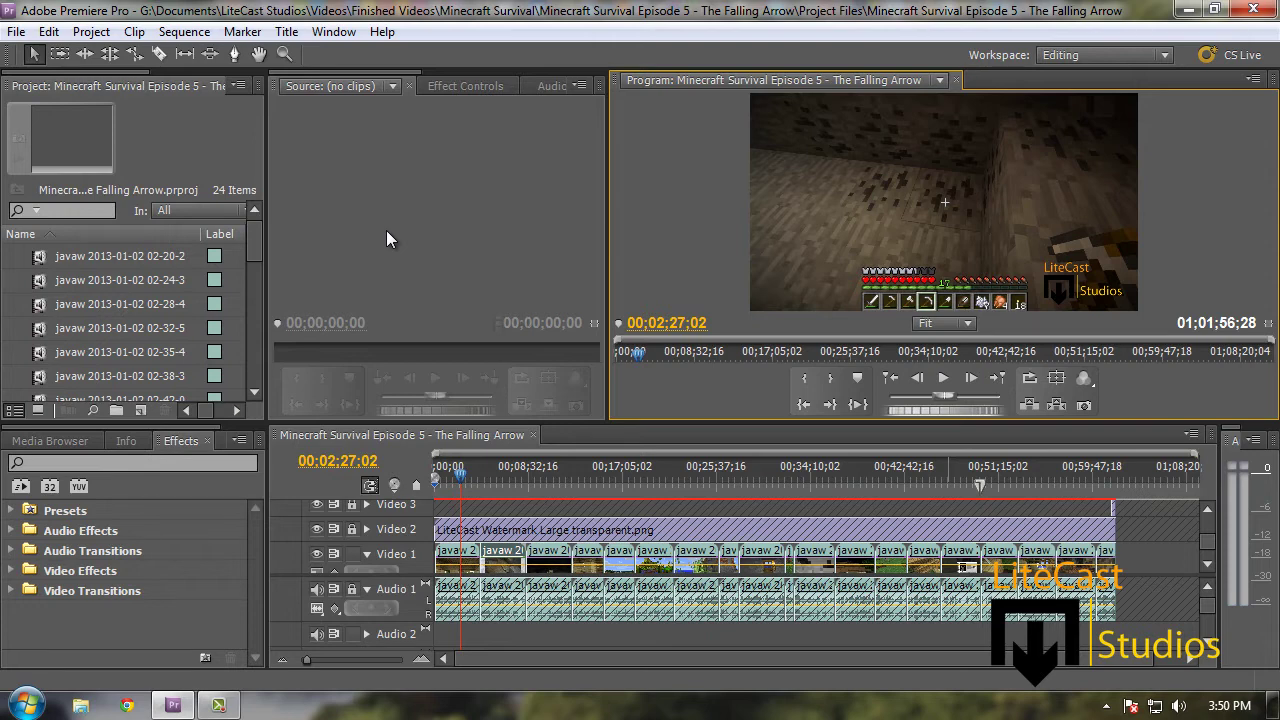
Open Export Settings for the episode sequence via File > Export > Media.
{"action": "left_click", "coordinate": [16, 31]}
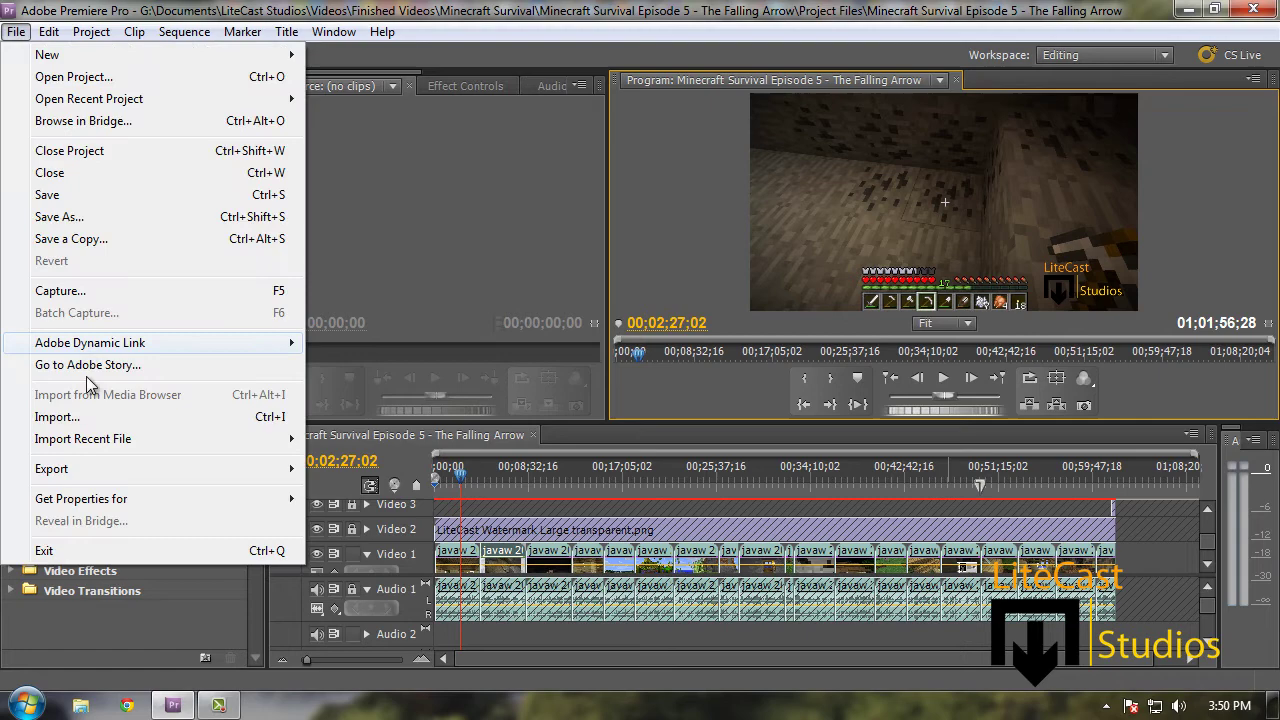
{"action": "mouse_move", "coordinate": [86, 472]}
{"action": "left_click", "coordinate": [330, 470]}
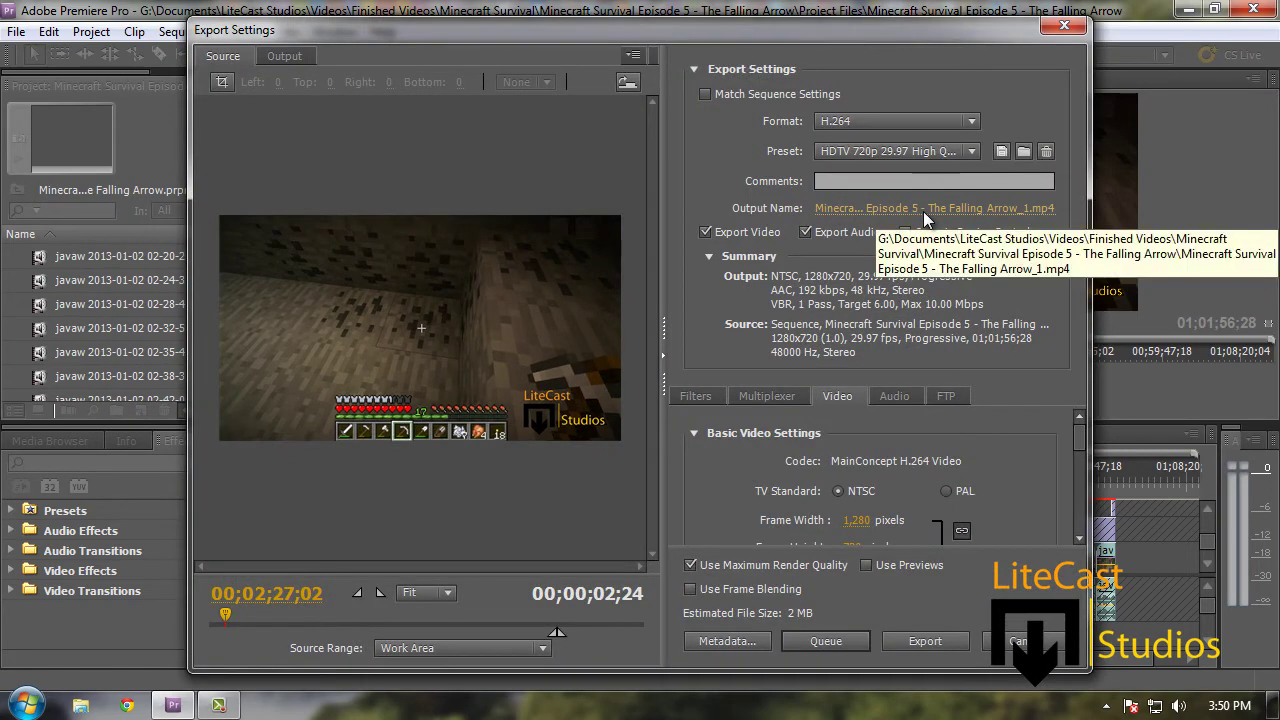
{"action": "left_click", "coordinate": [876, 182]}
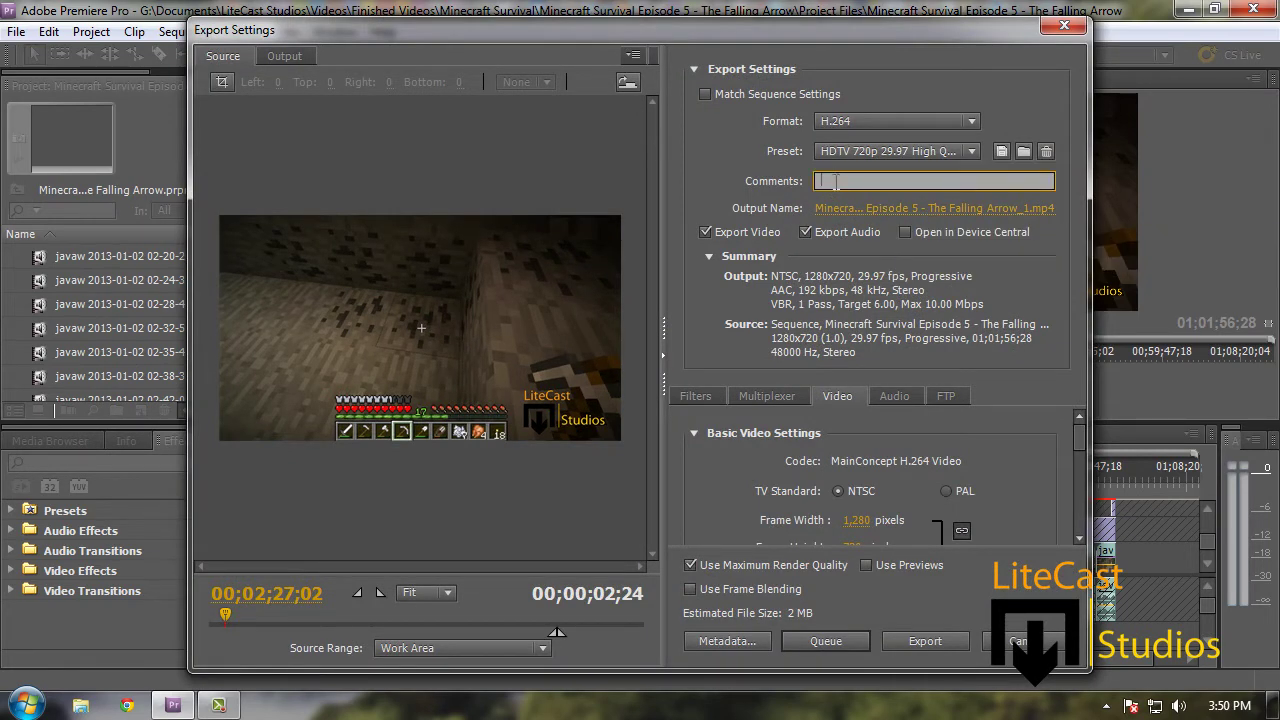
Change the export format to MPEG4, then back to H.264 with the HDTV 720p 29.97 preset.
{"action": "left_click", "coordinate": [927, 122]}
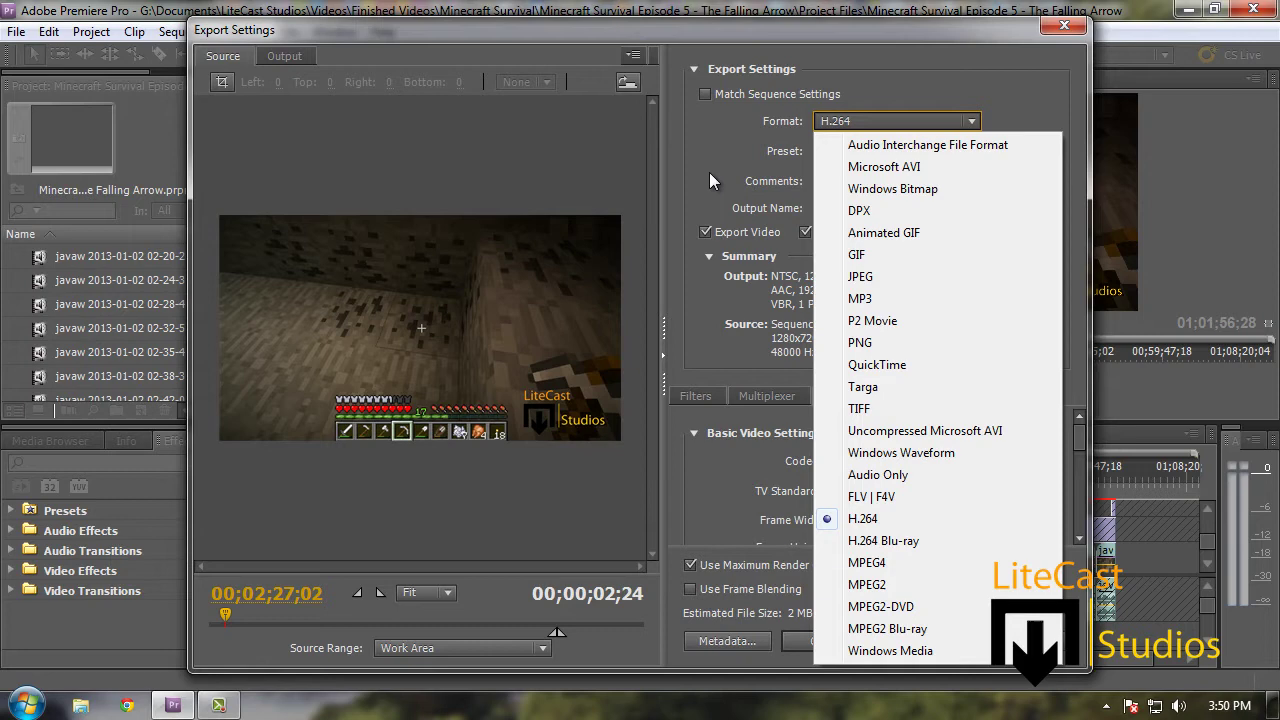
{"action": "left_click", "coordinate": [866, 563]}
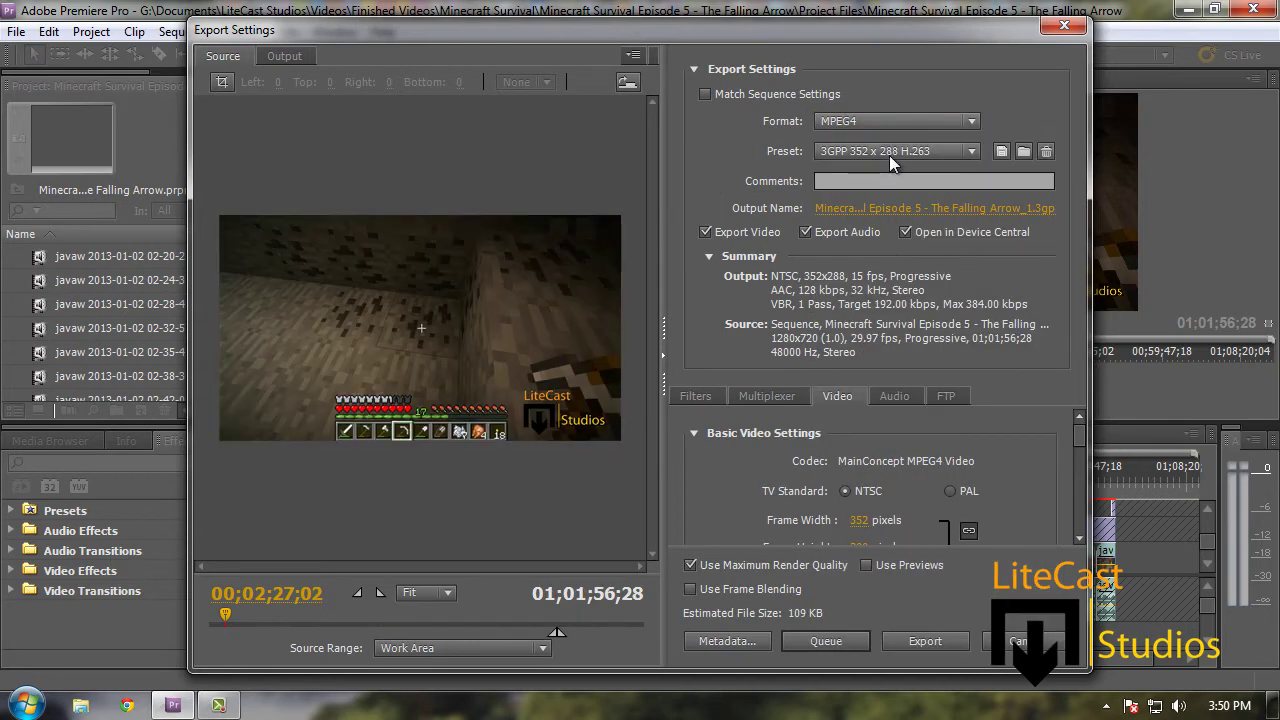
{"action": "left_click", "coordinate": [940, 151]}
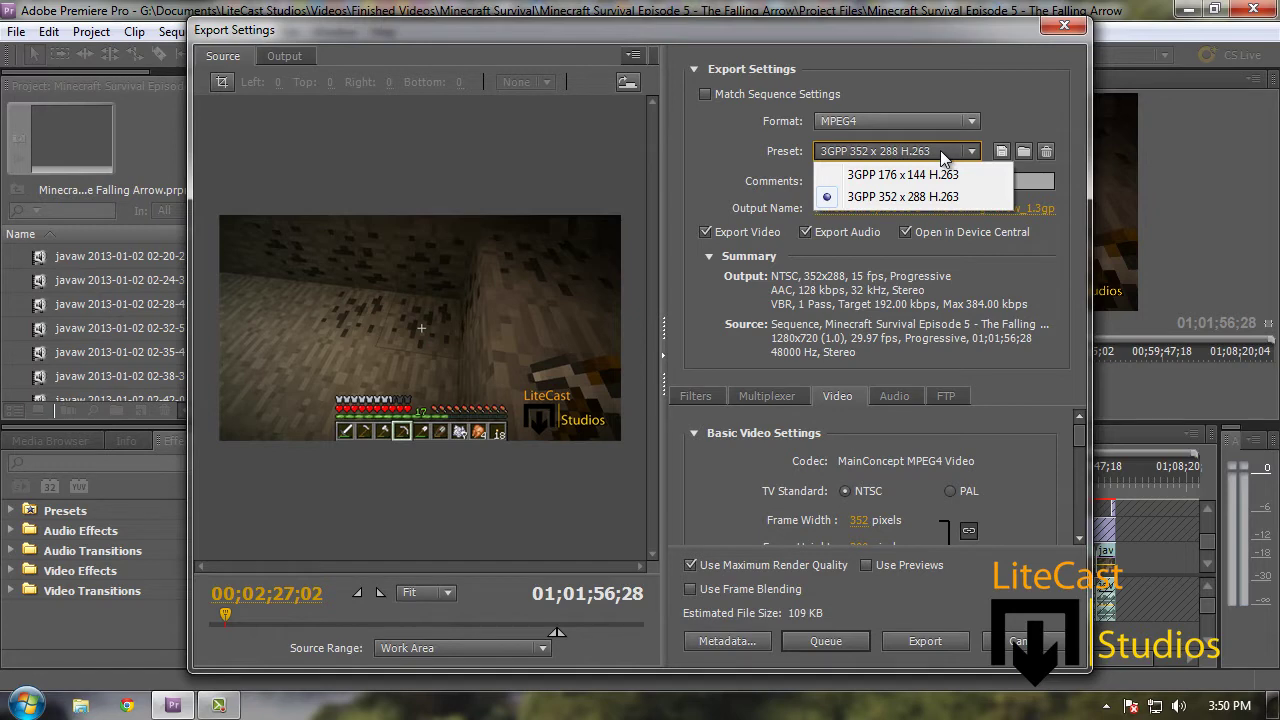
{"action": "left_click", "coordinate": [958, 121]}
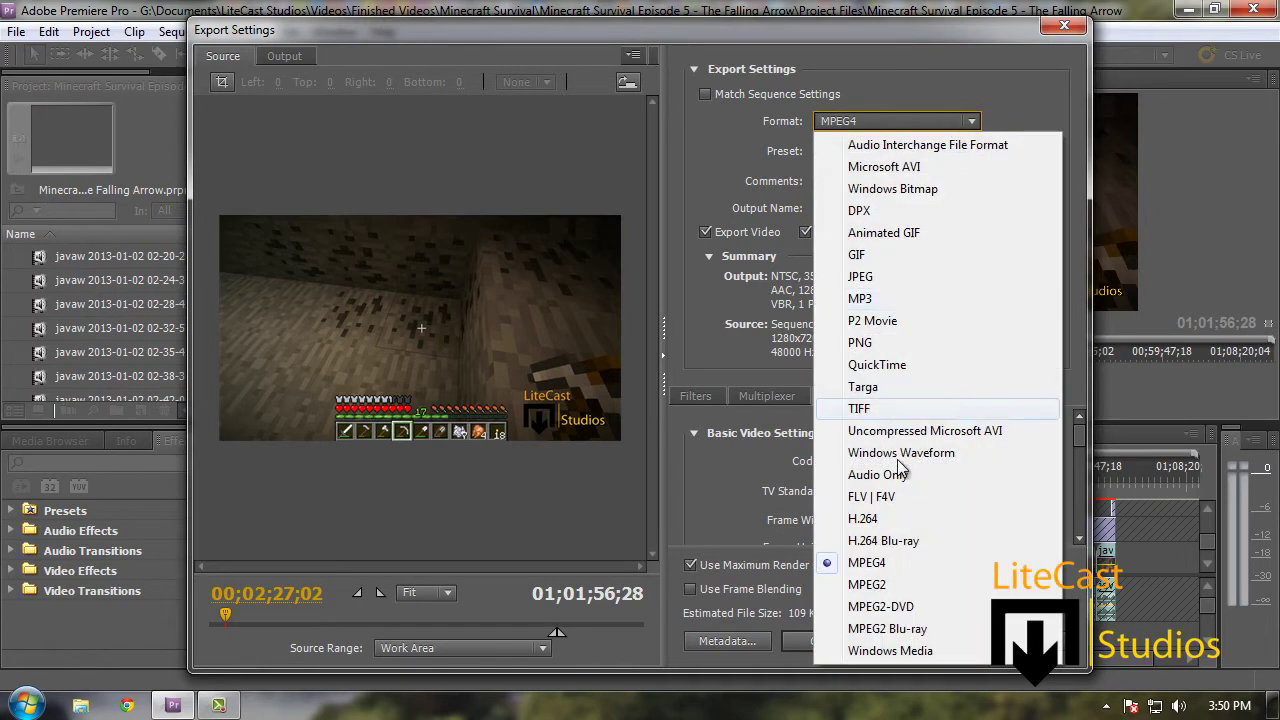
{"action": "left_click", "coordinate": [863, 518]}
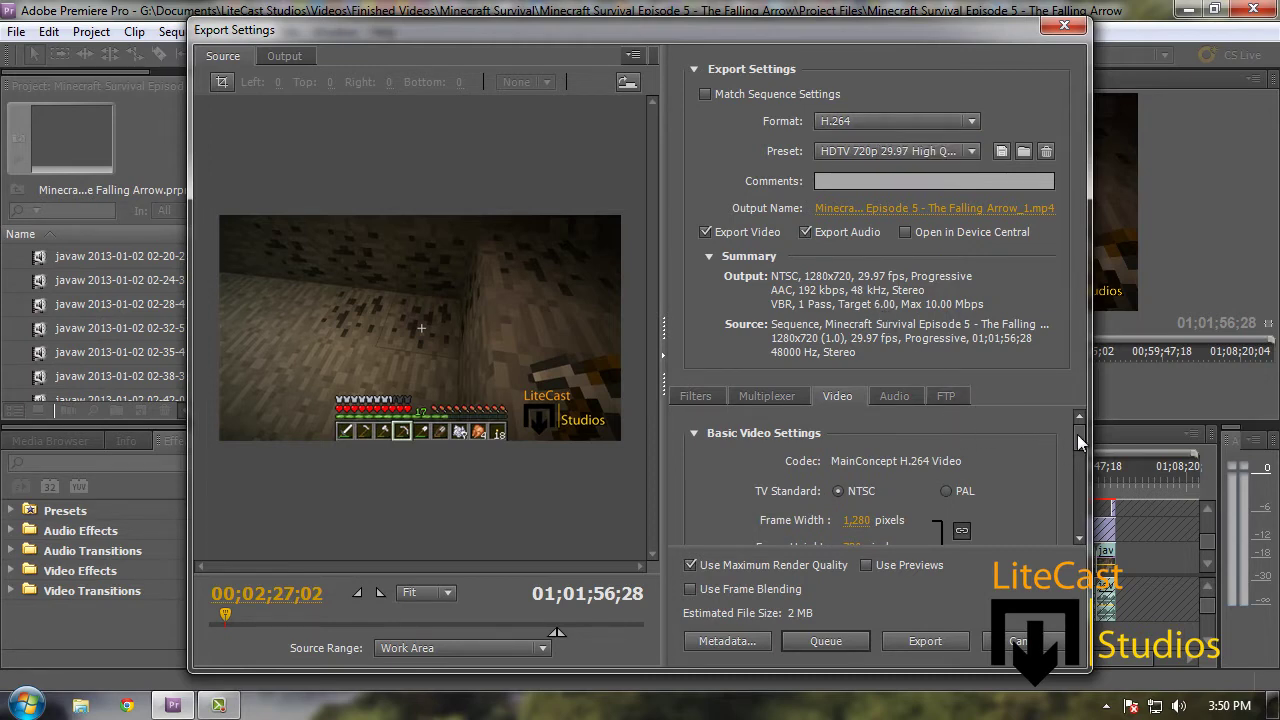
Scroll the Basic Video Settings to review NTSC, 1280x720, 29.97 fps and Widescreen 16:9 values.
{"action": "left_click_drag", "start_coordinate": [1077, 434], "coordinate": [1081, 453]}
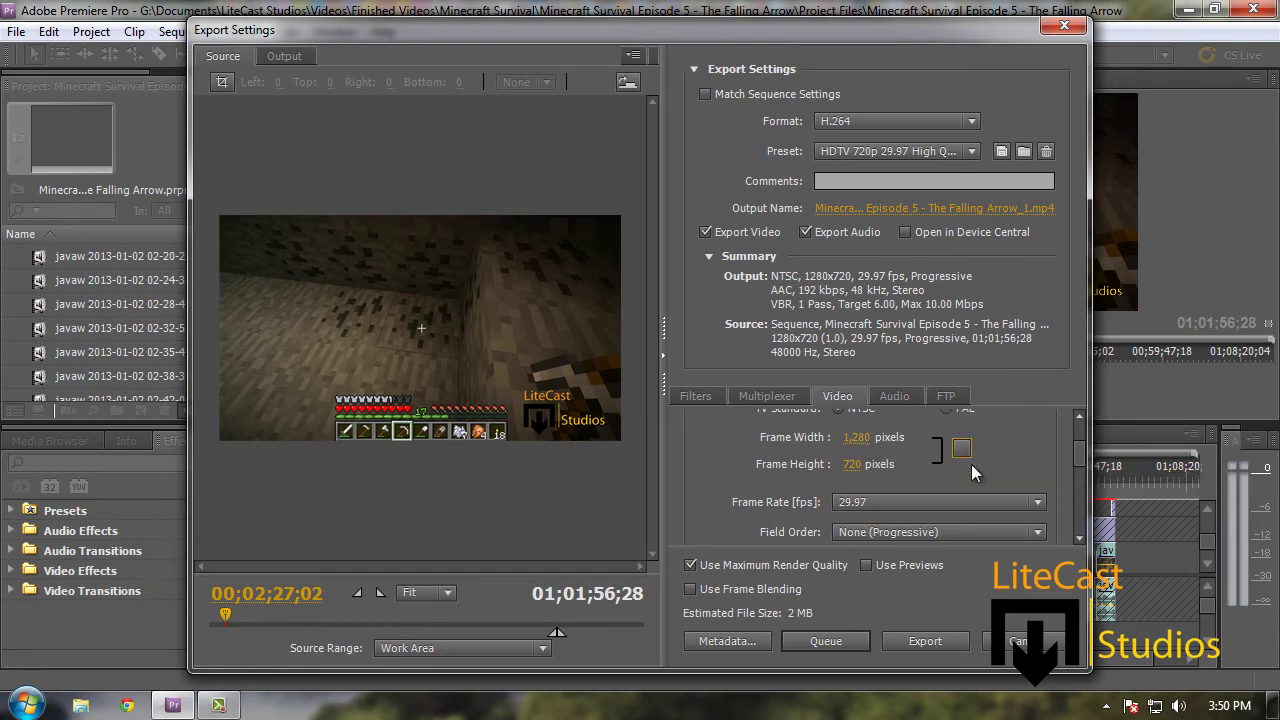
{"action": "left_click_drag", "start_coordinate": [1079, 460], "coordinate": [1079, 454]}
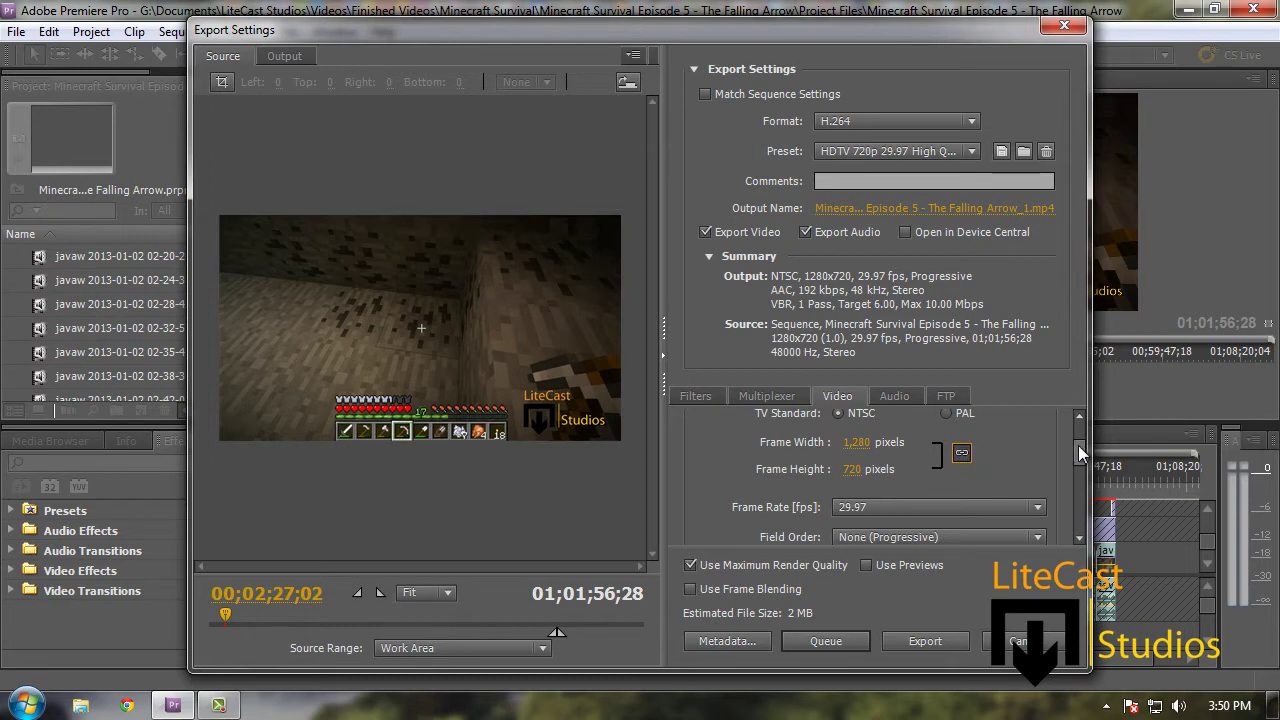
{"action": "scroll", "coordinate": [1078, 445], "scroll_direction": "up", "scroll_amount": 1}
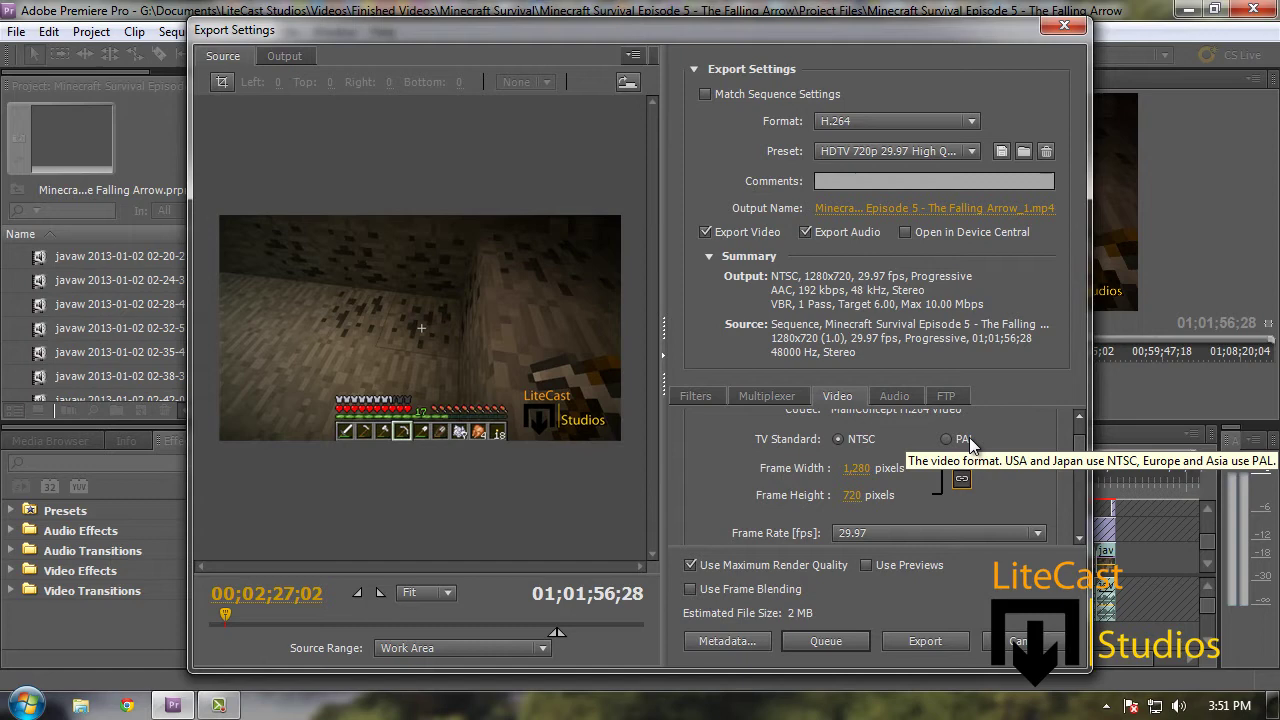
{"action": "left_click_drag", "start_coordinate": [1081, 443], "coordinate": [1077, 463]}
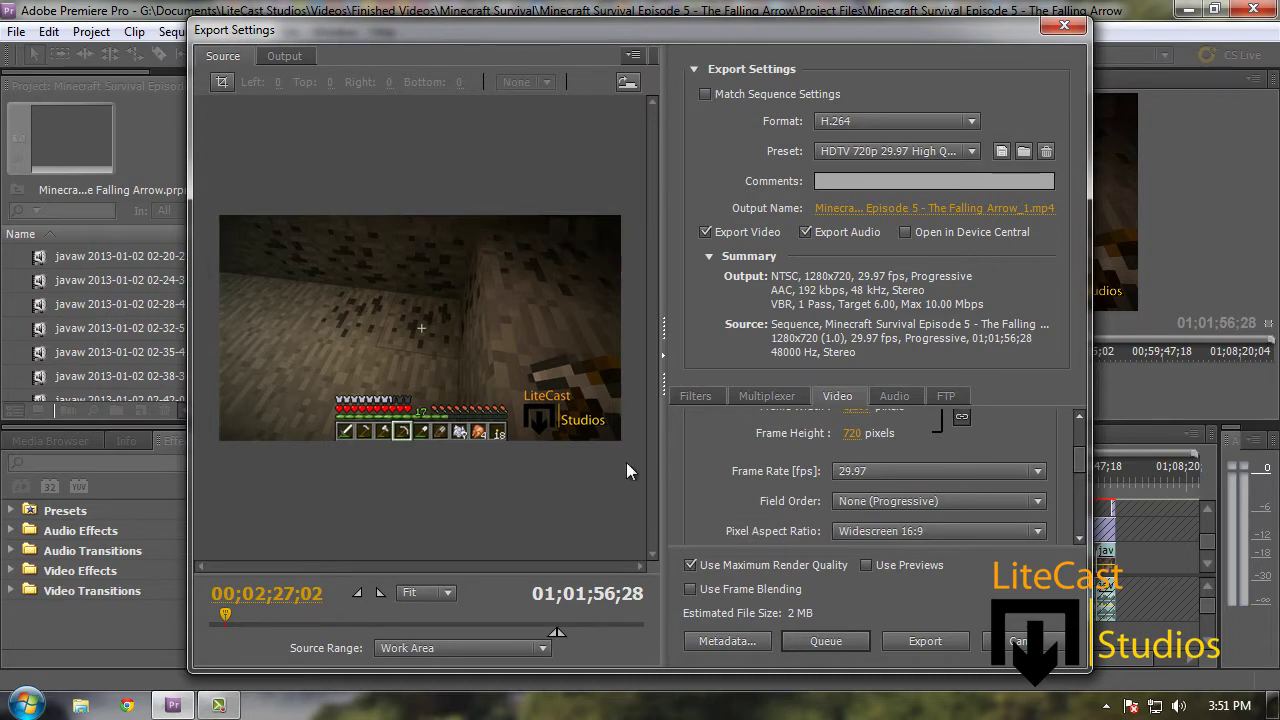
Keep the frame rate at 29.97 and review the Main profile and Level 3.2 settings.
{"action": "left_click", "coordinate": [916, 474]}
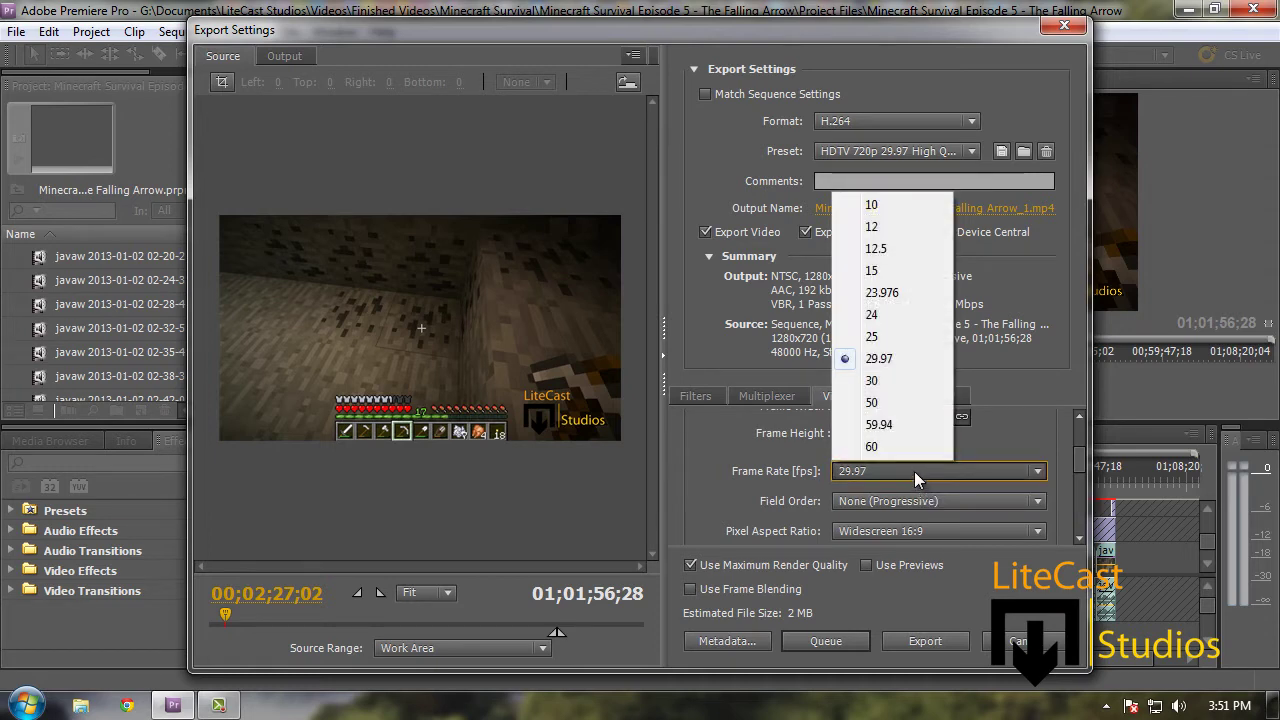
{"action": "left_click", "coordinate": [1036, 474]}
{"action": "left_click", "coordinate": [1034, 474]}
{"action": "left_click", "coordinate": [1045, 442]}
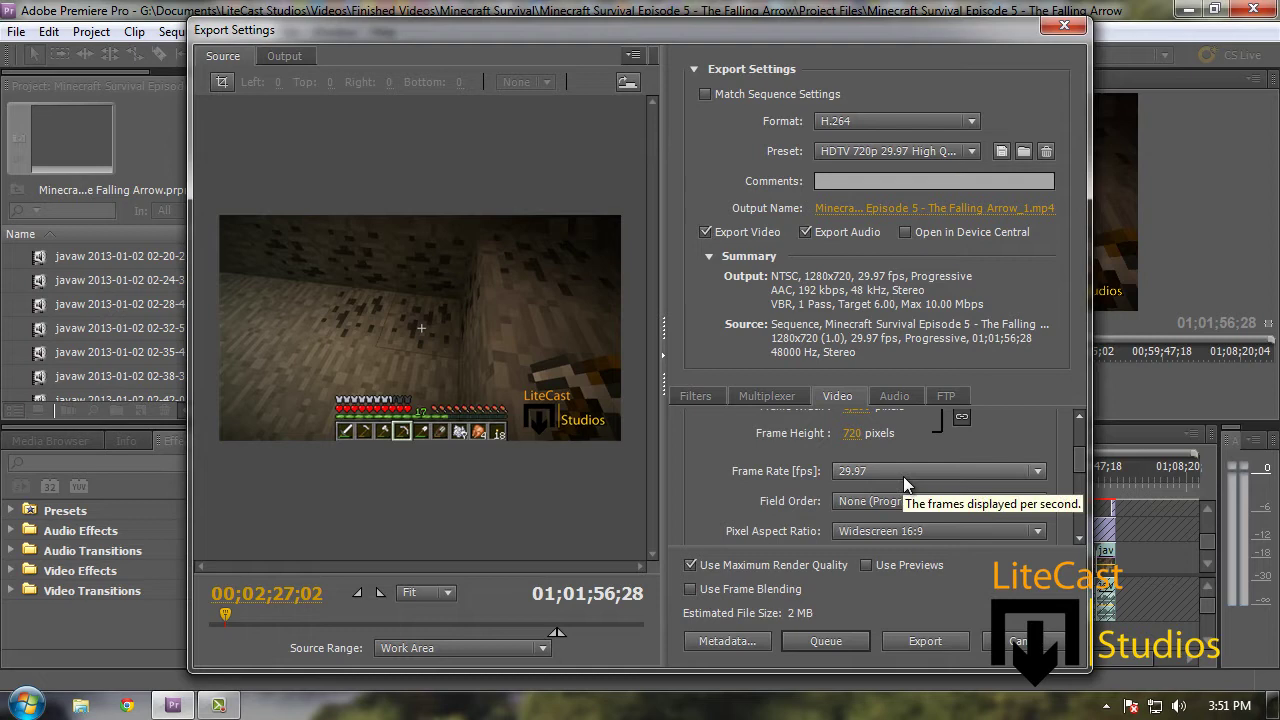
{"action": "left_click_drag", "start_coordinate": [1080, 469], "coordinate": [1083, 488]}
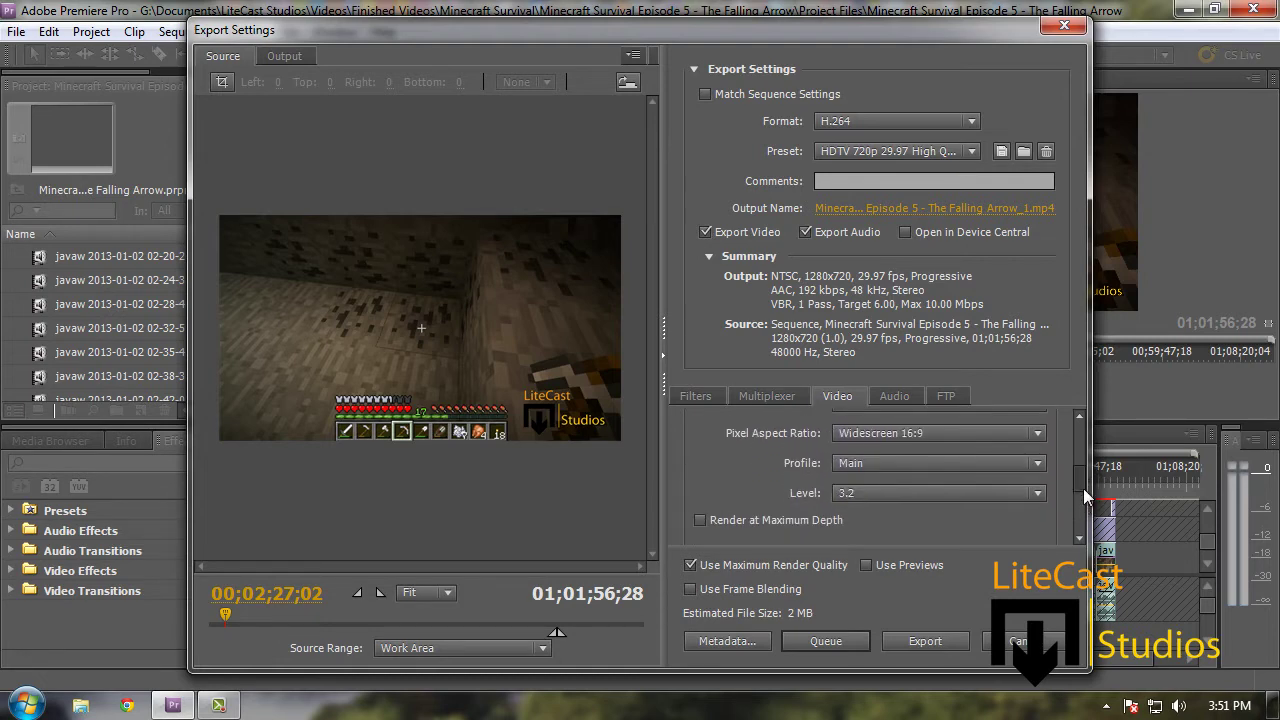
Turn on Render at Maximum Depth and set the source range to Entire Sequence.
{"action": "left_click", "coordinate": [702, 516]}
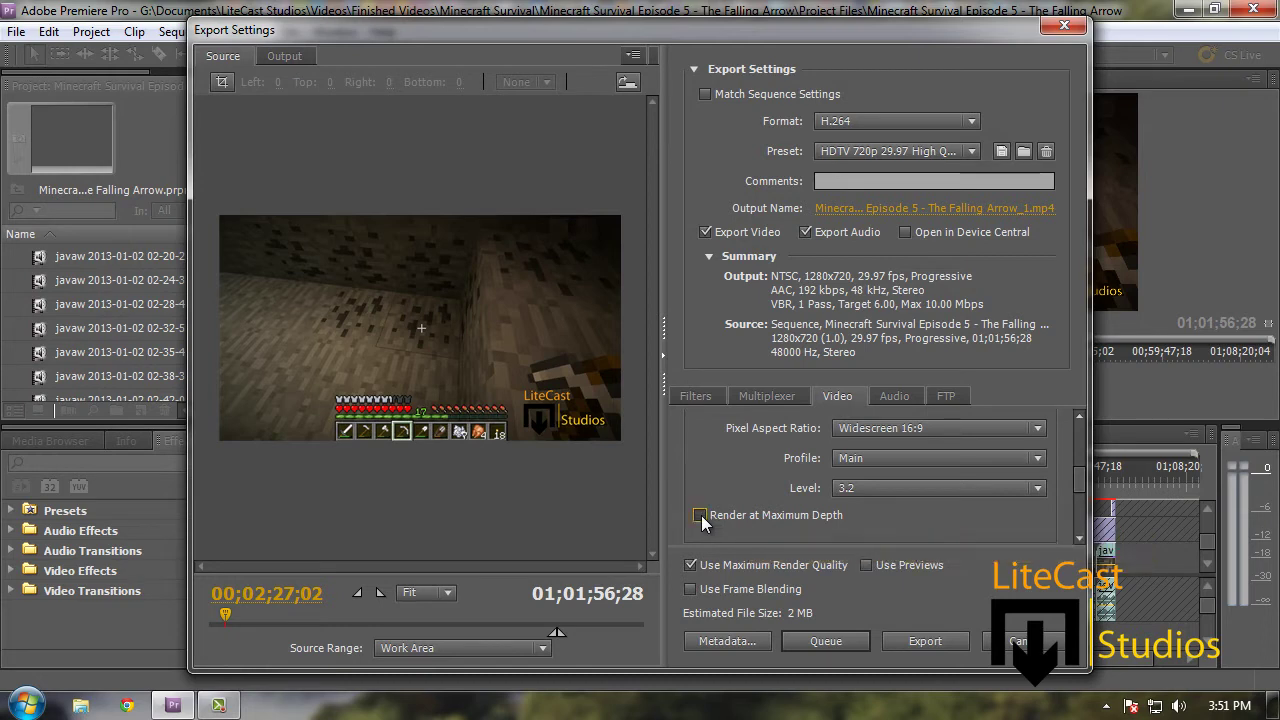
{"action": "left_click_drag", "start_coordinate": [1080, 484], "coordinate": [1081, 510]}
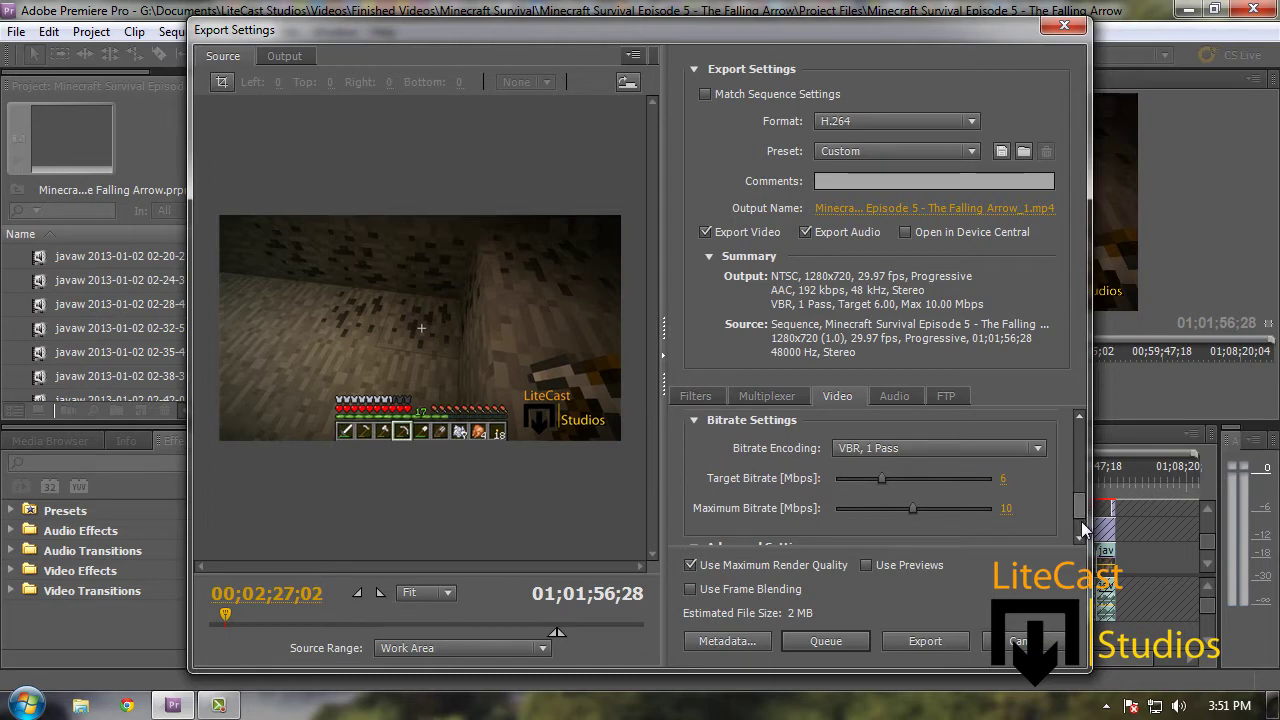
{"action": "left_click_drag", "start_coordinate": [1081, 521], "coordinate": [1078, 505]}
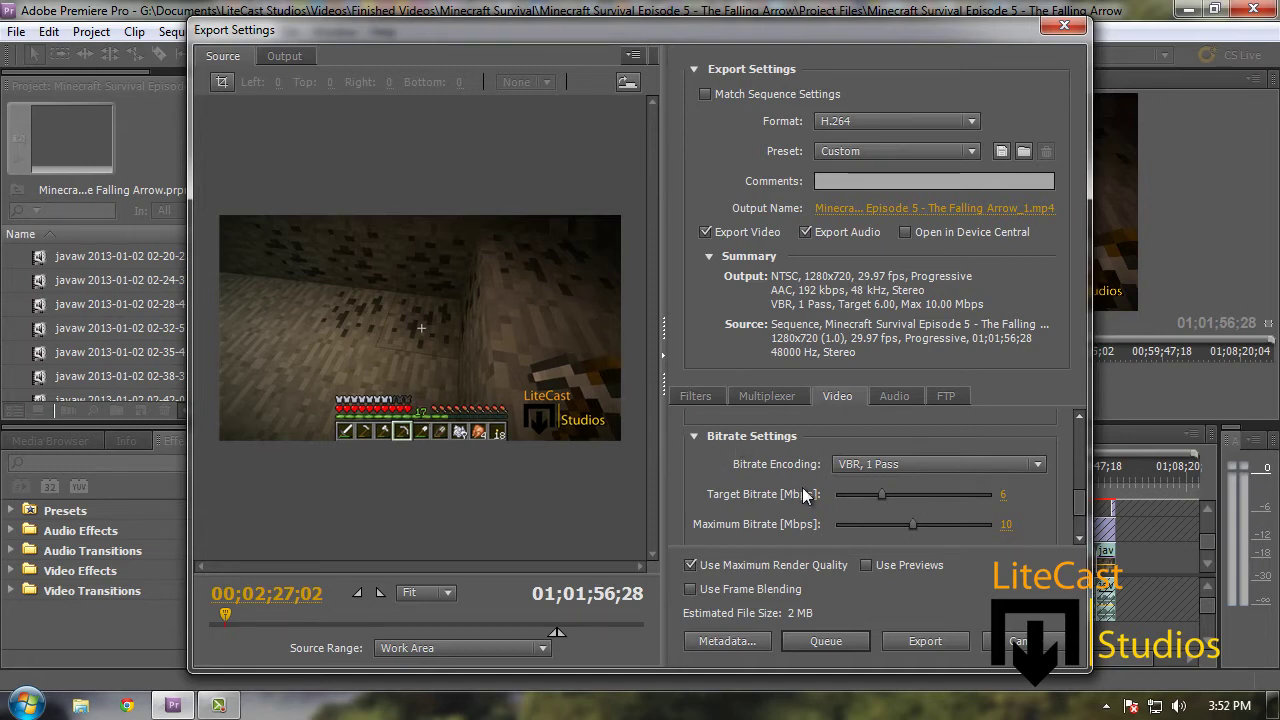
{"action": "left_click", "coordinate": [475, 650]}
{"action": "left_click", "coordinate": [468, 580]}
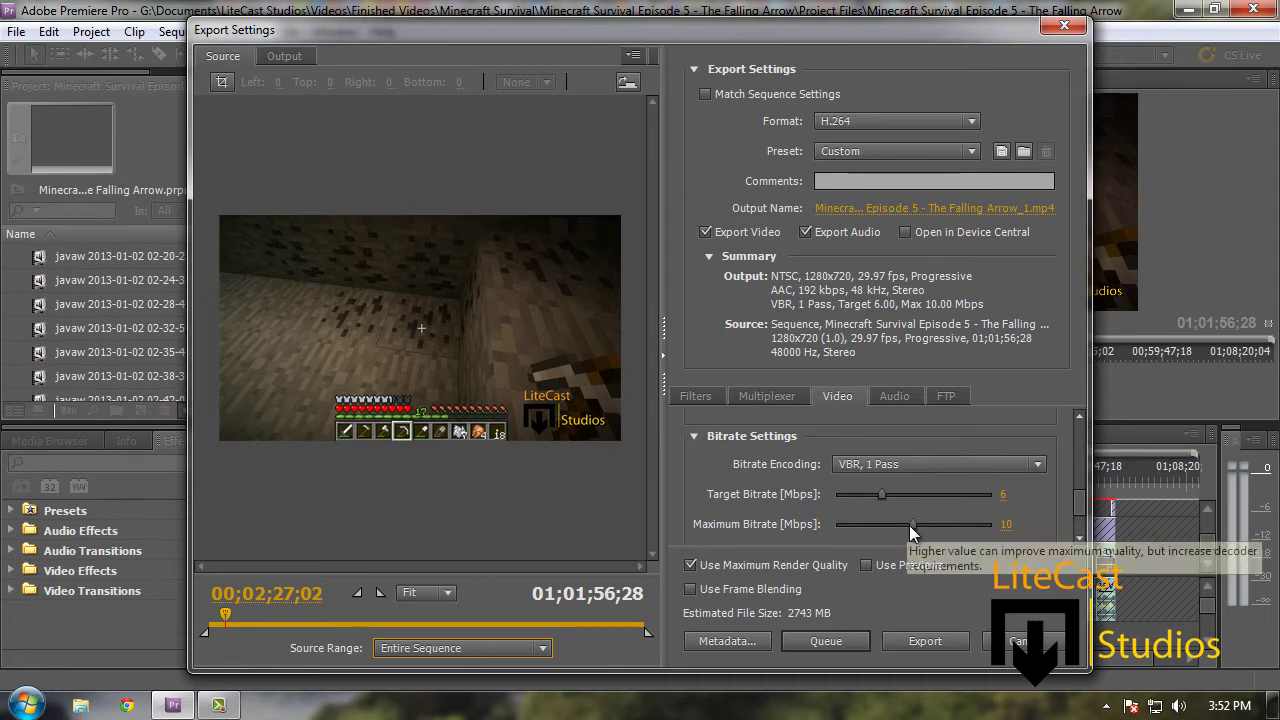
Set both the target and maximum bitrate to 20 Mbps, typing 20 for the maximum.
{"action": "left_click_drag", "start_coordinate": [911, 524], "coordinate": [993, 524]}
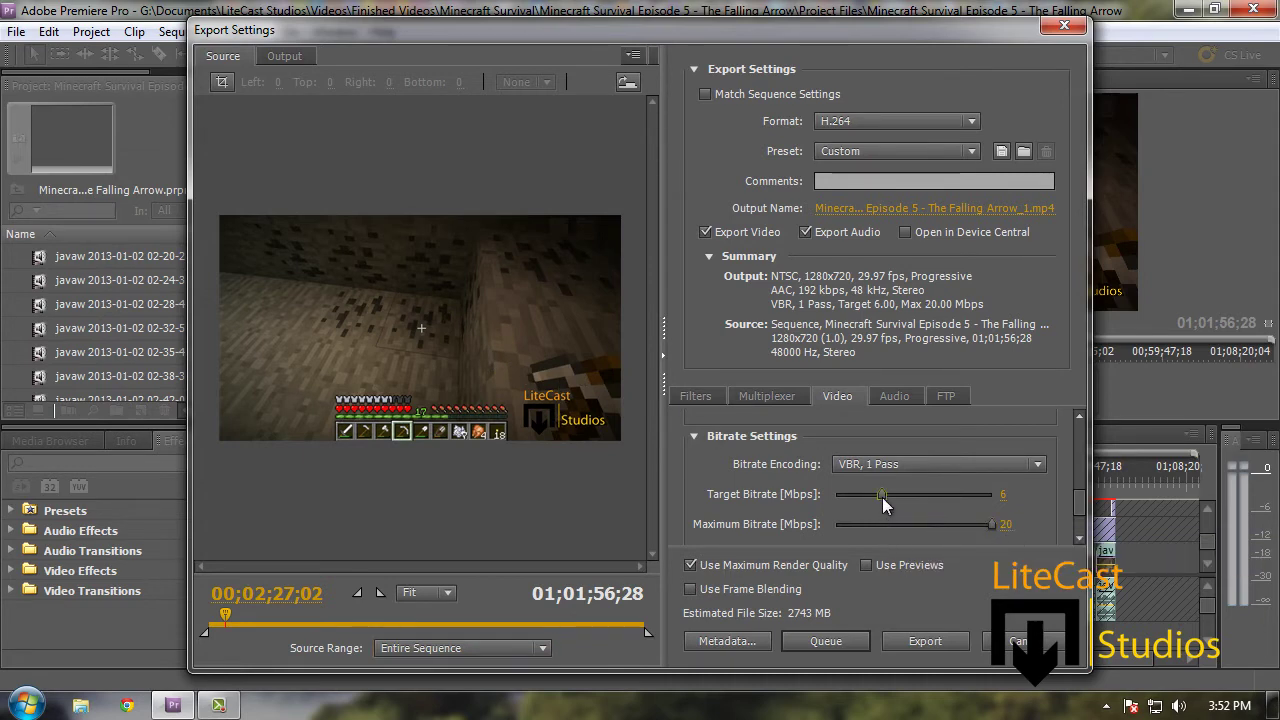
{"action": "left_click_drag", "start_coordinate": [882, 495], "coordinate": [1020, 500]}
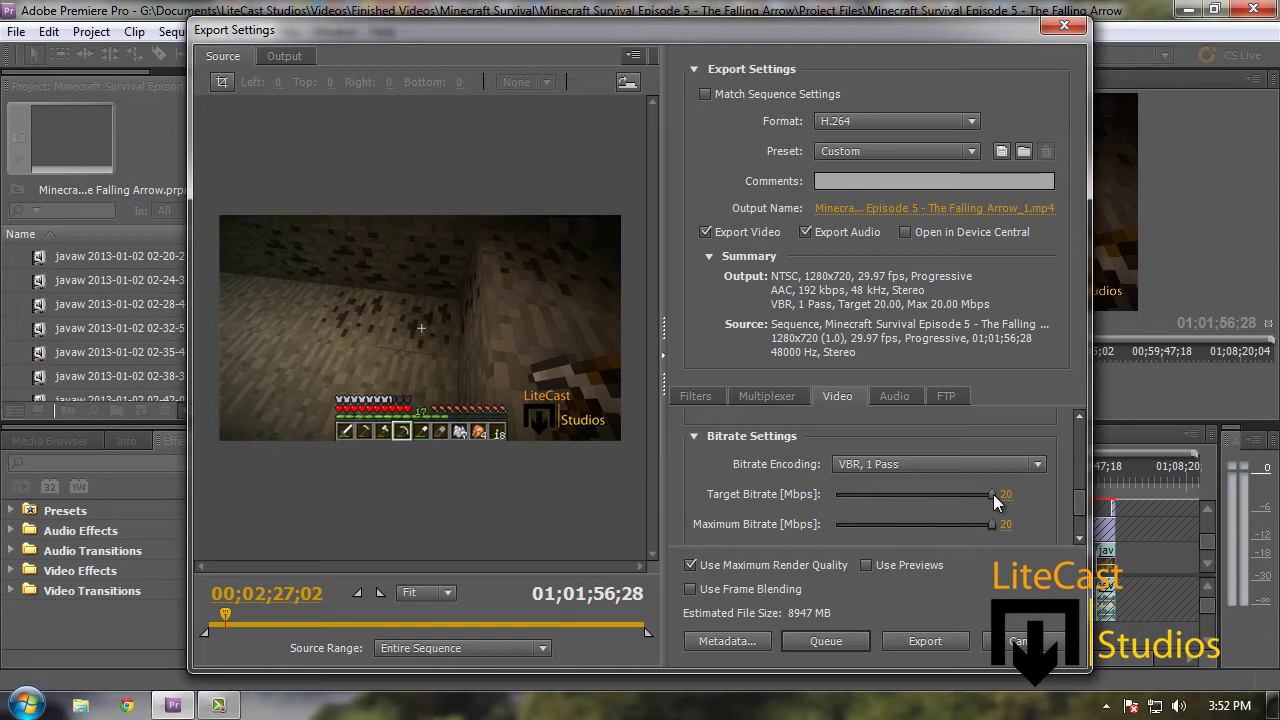
{"action": "left_click_drag", "start_coordinate": [993, 494], "coordinate": [880, 497]}
{"action": "left_click_drag", "start_coordinate": [991, 525], "coordinate": [903, 530]}
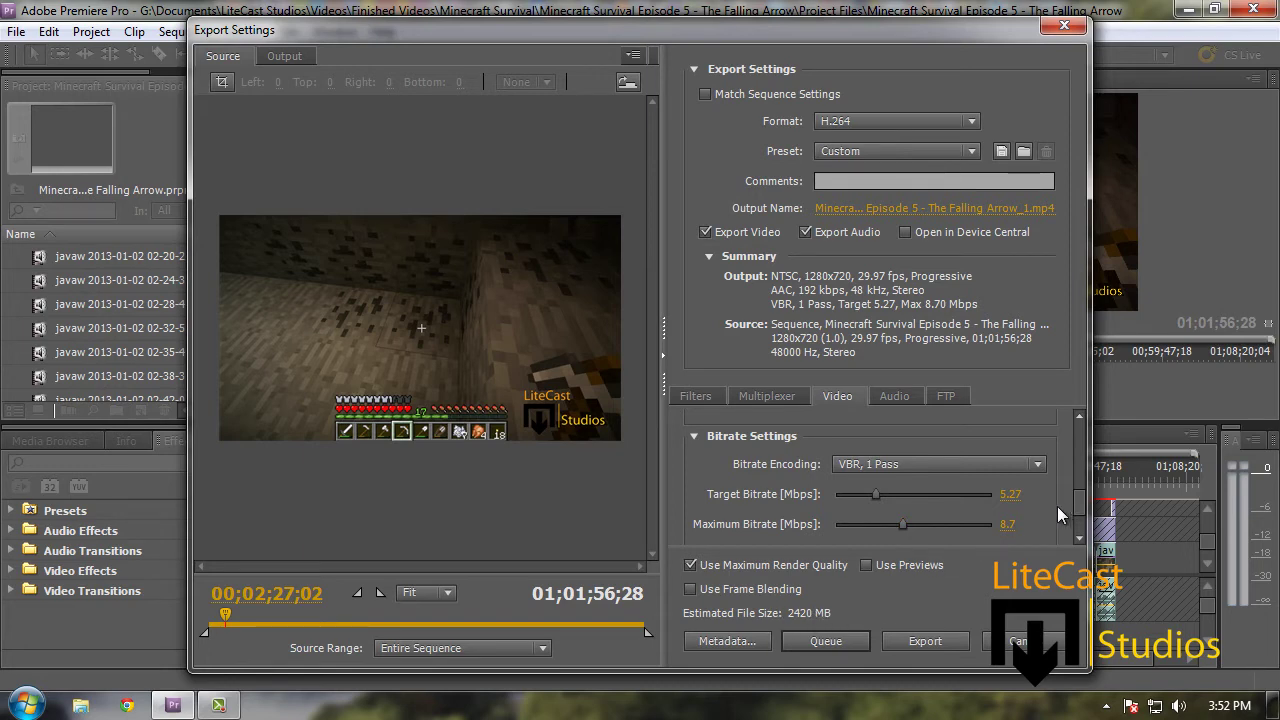
{"action": "key", "text": "Tab"}
{"action": "type", "text": "20"}
{"action": "key", "text": "Return"}
{"action": "left_click_drag", "start_coordinate": [877, 495], "coordinate": [996, 498]}
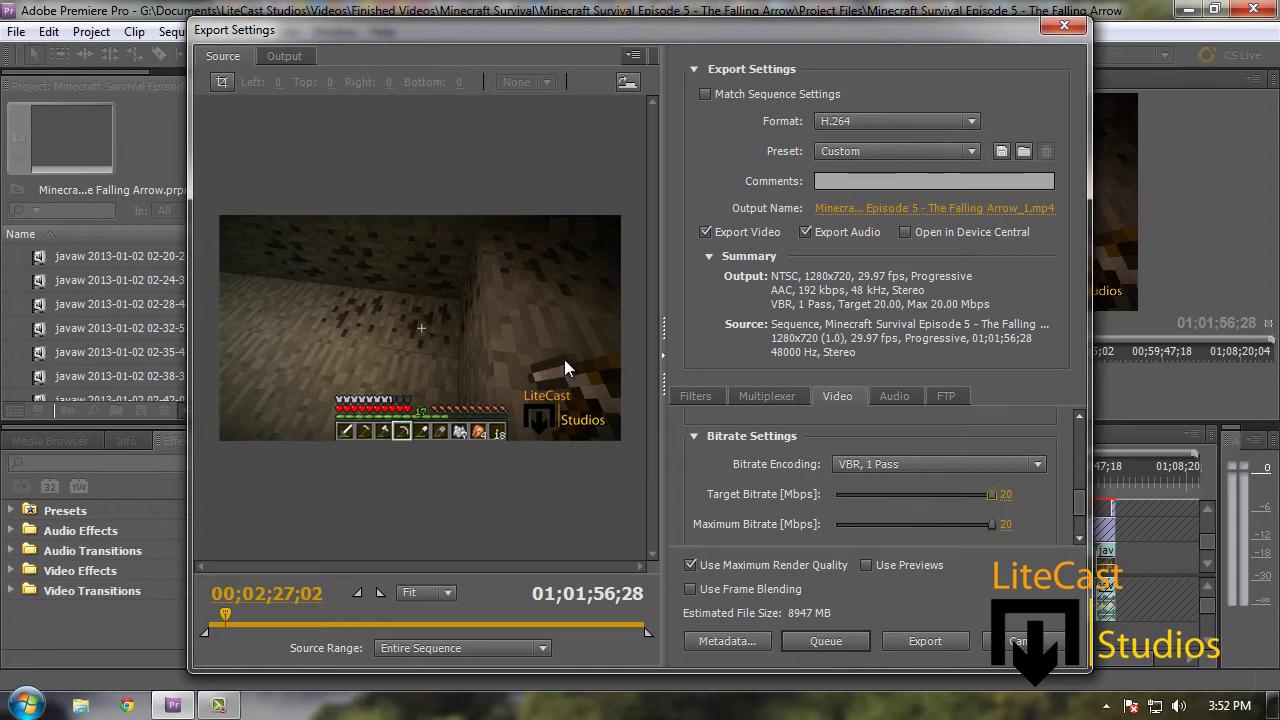
Keep VBR, 1 Pass bitrate encoding and turn on Use Frame Blending.
{"action": "left_click", "coordinate": [911, 462]}
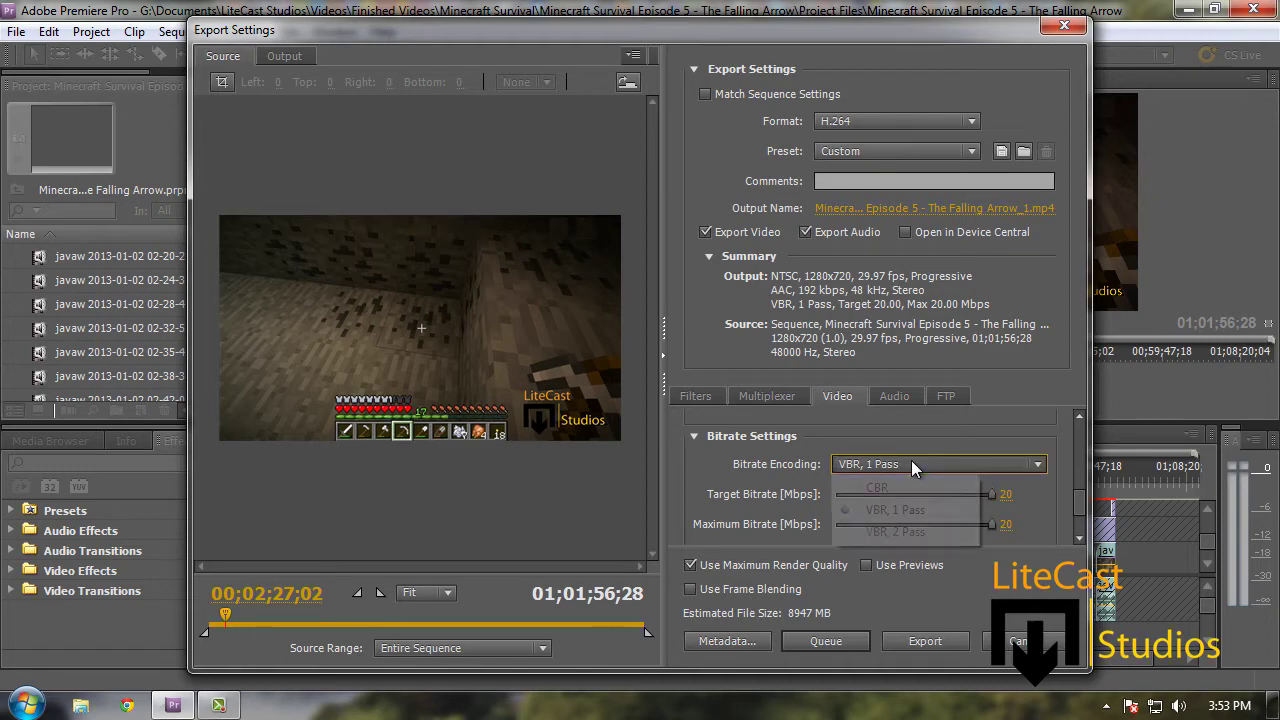
{"action": "left_click", "coordinate": [915, 461]}
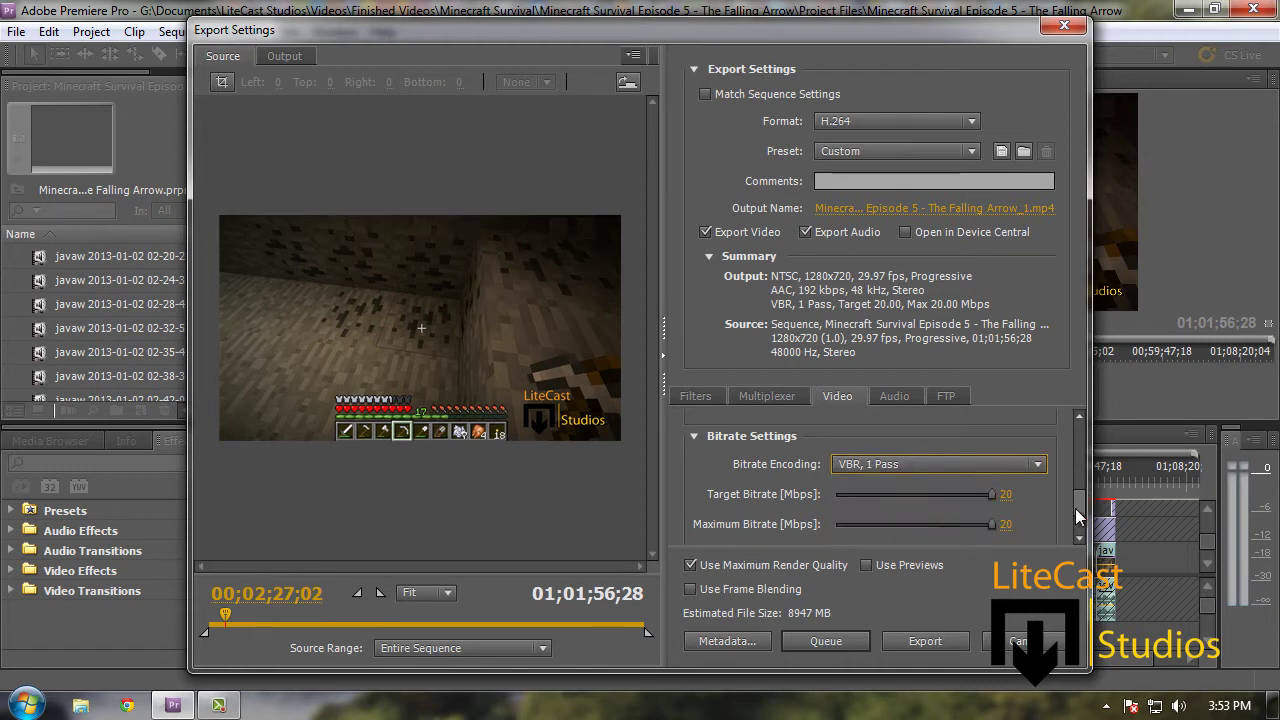
{"action": "scroll", "coordinate": [1075, 508], "scroll_direction": "down", "scroll_amount": 2}
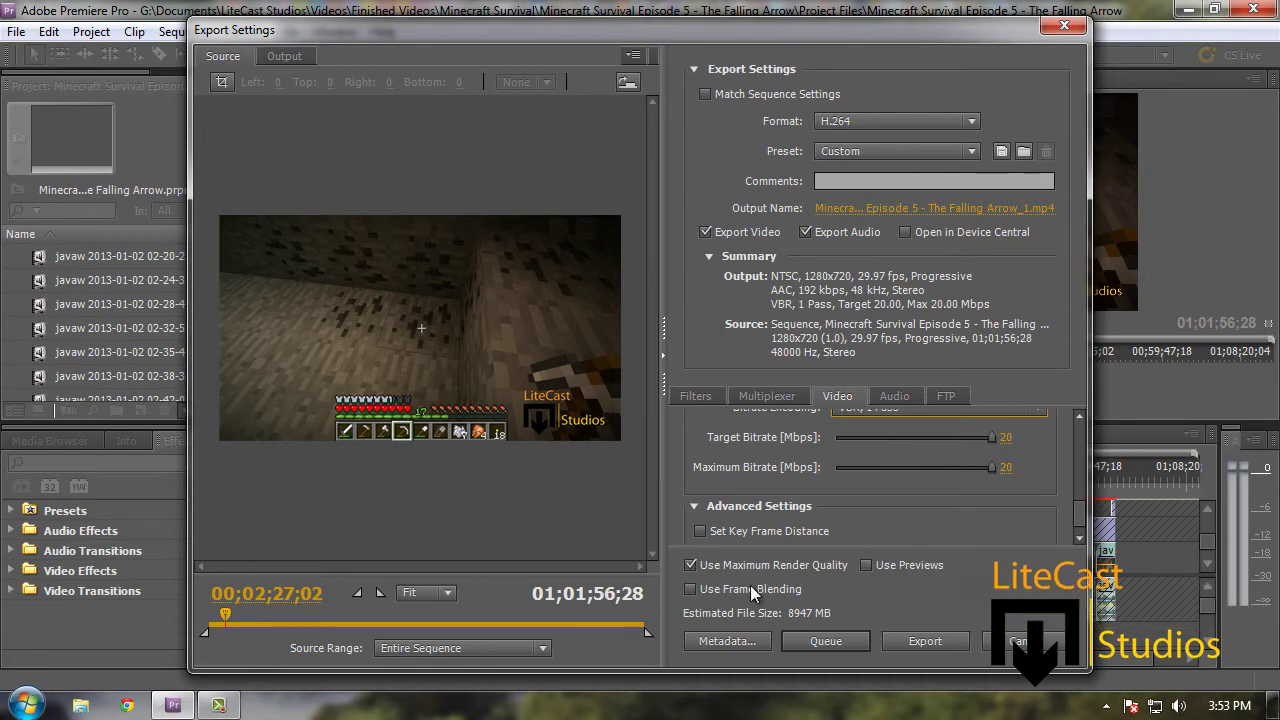
{"action": "left_click", "coordinate": [1078, 418]}
{"action": "left_click", "coordinate": [1078, 418]}
{"action": "left_click", "coordinate": [1078, 418]}
{"action": "left_click", "coordinate": [1078, 418]}
{"action": "left_click", "coordinate": [1078, 418]}
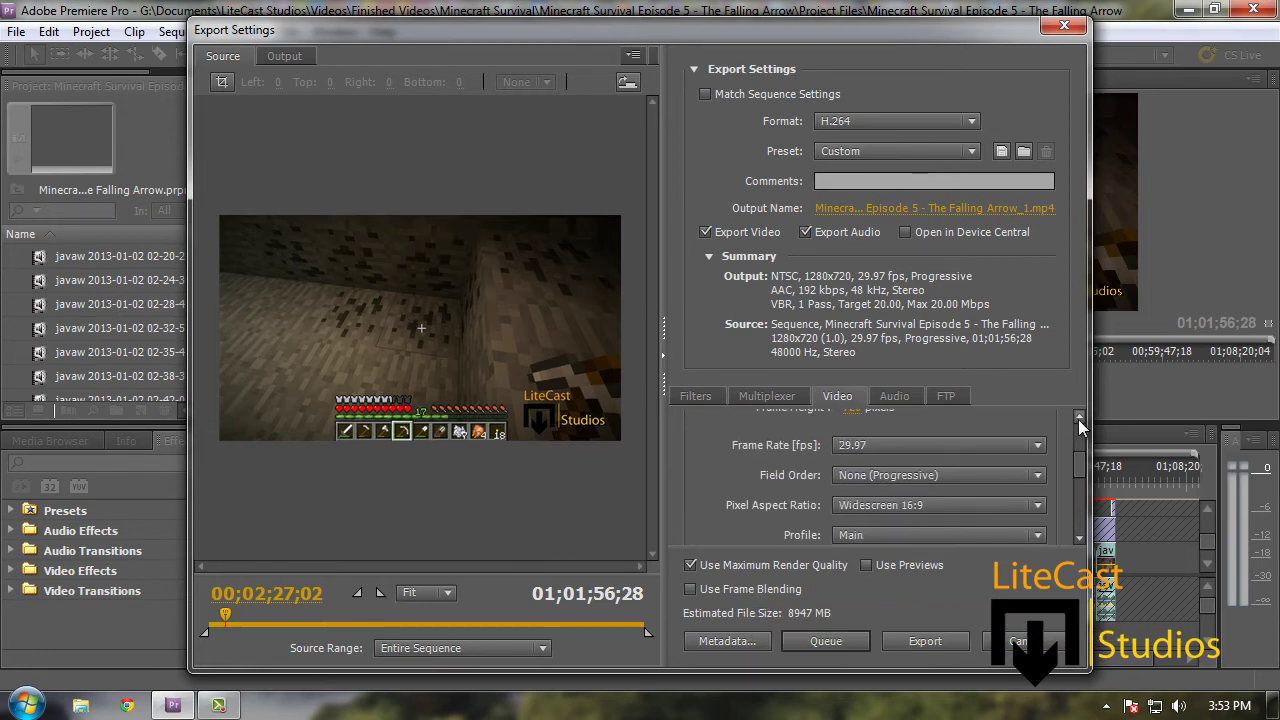
{"action": "scroll", "coordinate": [1080, 455], "scroll_direction": "up", "scroll_amount": 2}
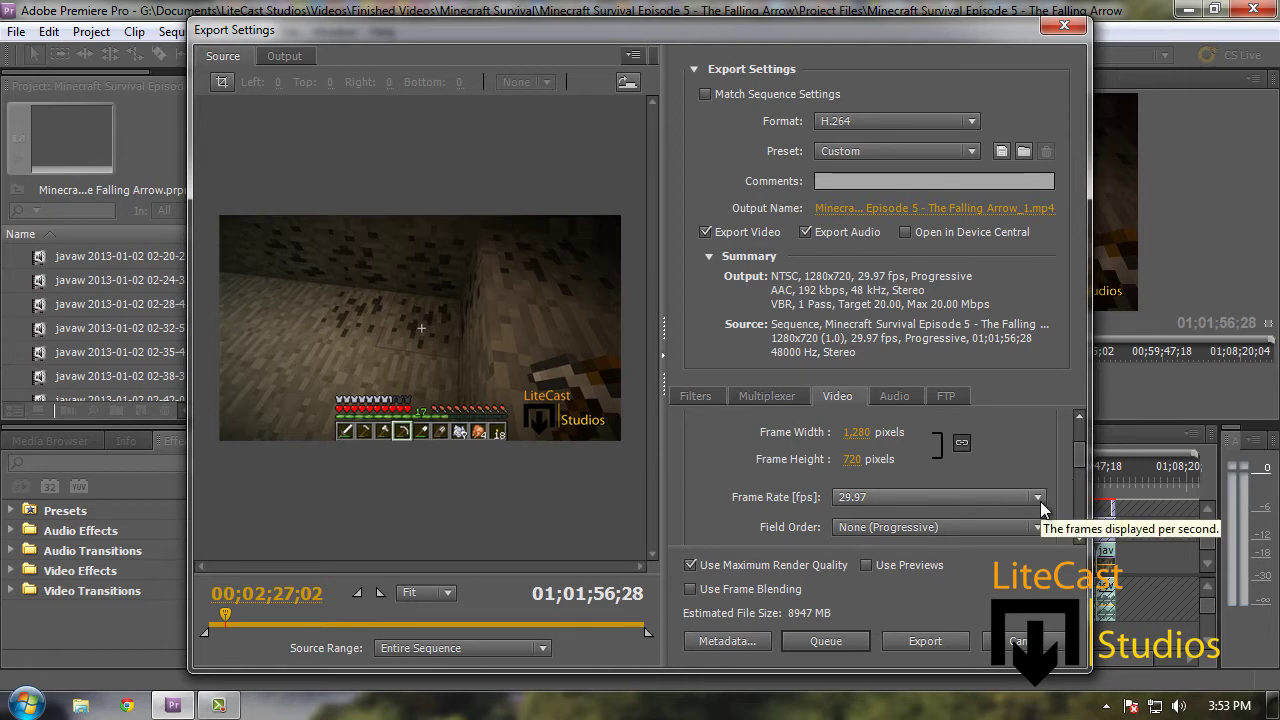
{"action": "left_click_drag", "start_coordinate": [1079, 462], "coordinate": [1085, 512]}
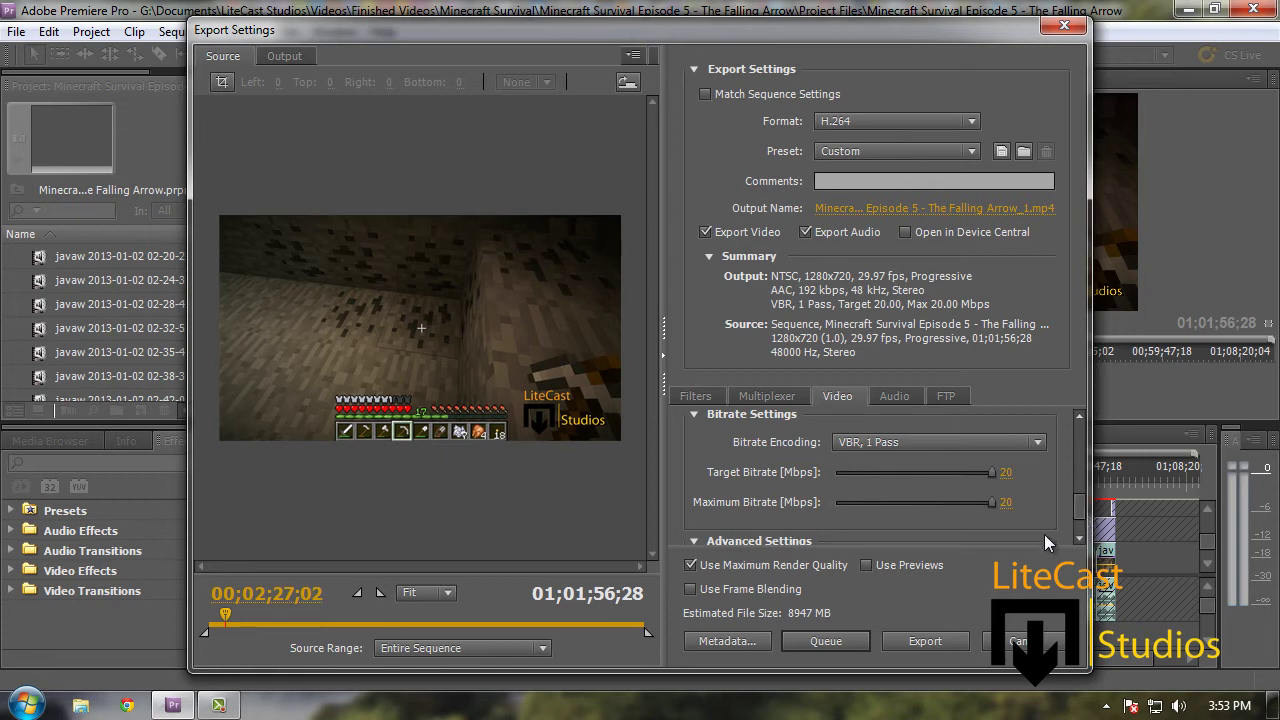
{"action": "left_click", "coordinate": [779, 590]}
Turn off frame blending, try HDTV 1080p 29.97, then reselect HDTV 720p 29.97 High Quality.
{"action": "left_click_drag", "start_coordinate": [1080, 504], "coordinate": [1080, 501]}
{"action": "left_click", "coordinate": [786, 589]}
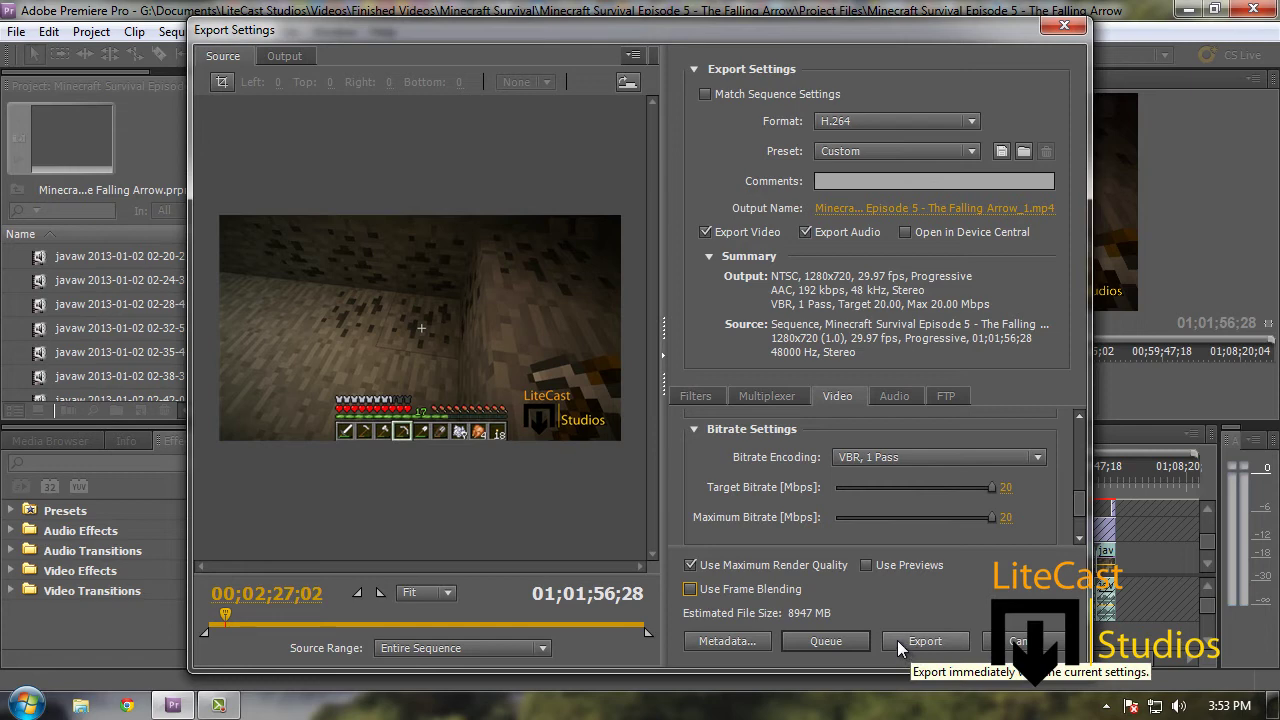
{"action": "left_click", "coordinate": [970, 155]}
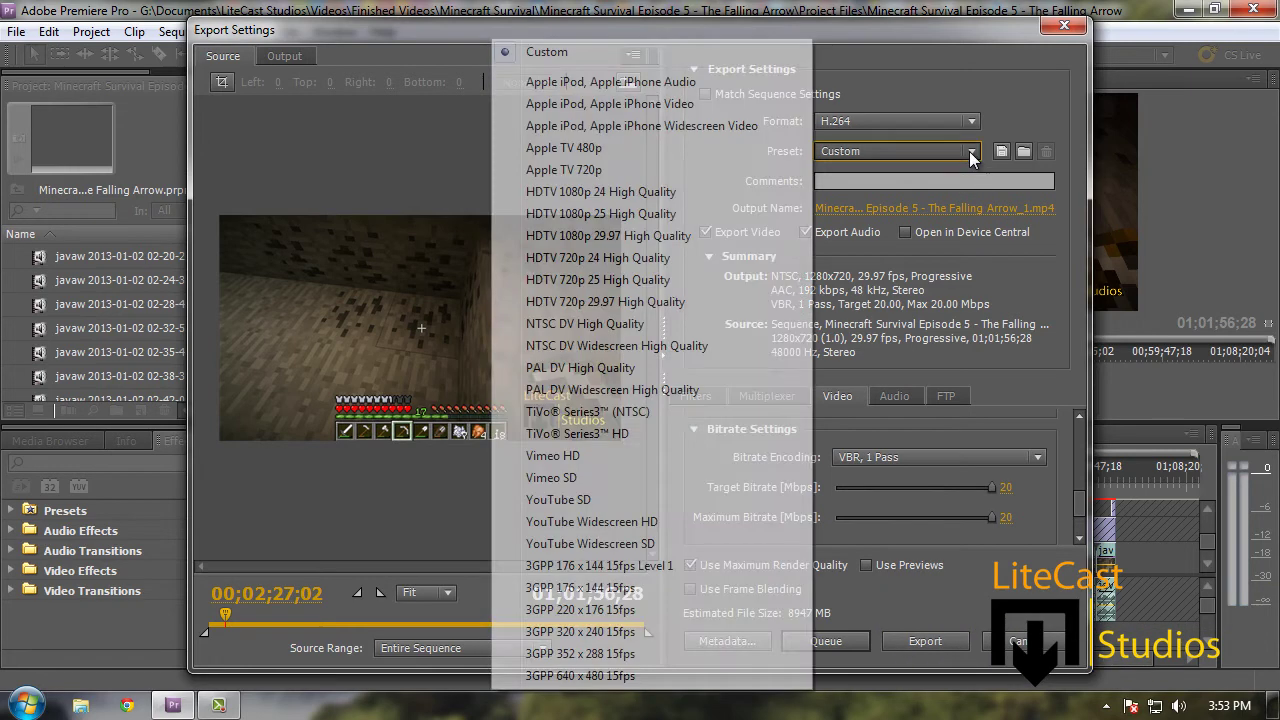
{"action": "left_click", "coordinate": [684, 238]}
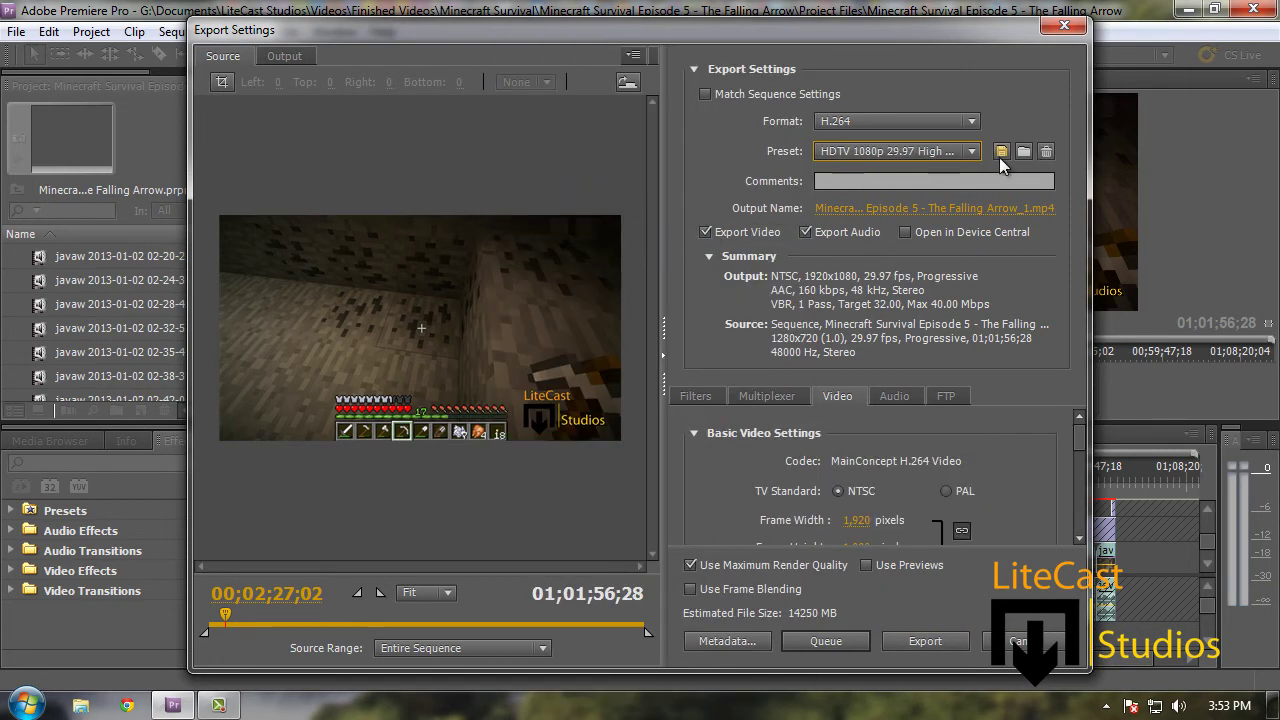
{"action": "left_click", "coordinate": [974, 148]}
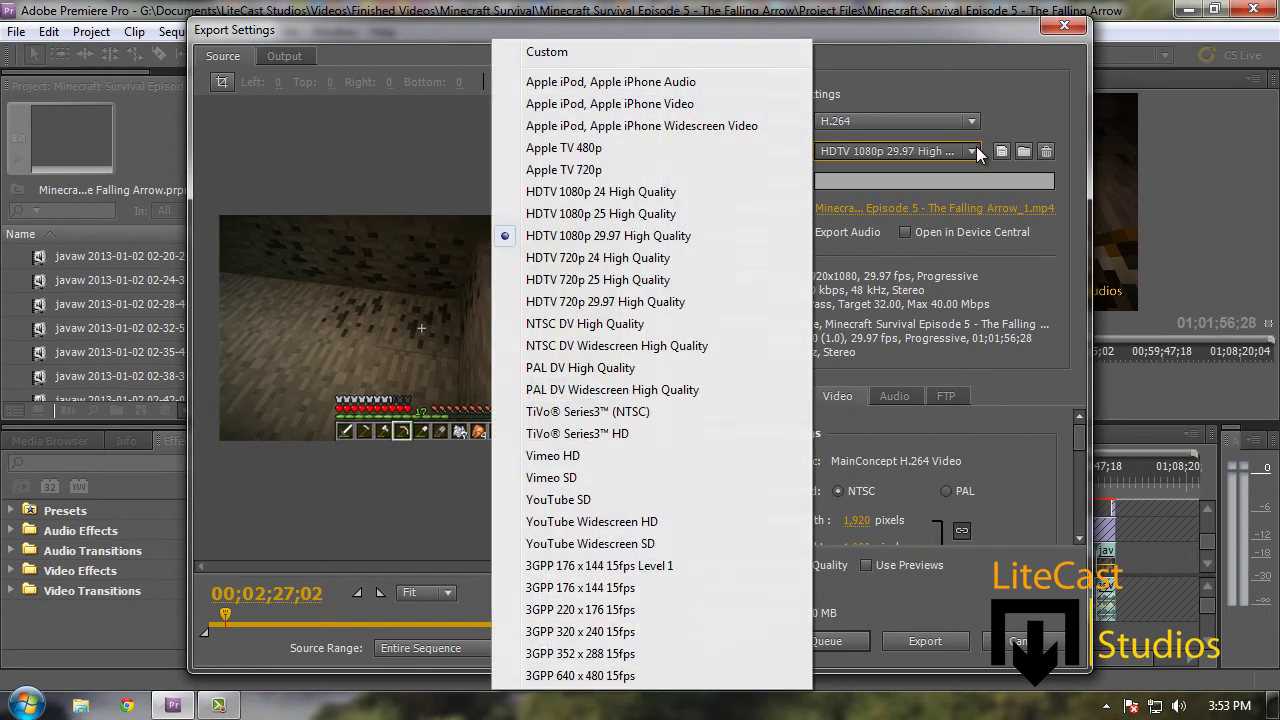
{"action": "left_click", "coordinate": [706, 302]}
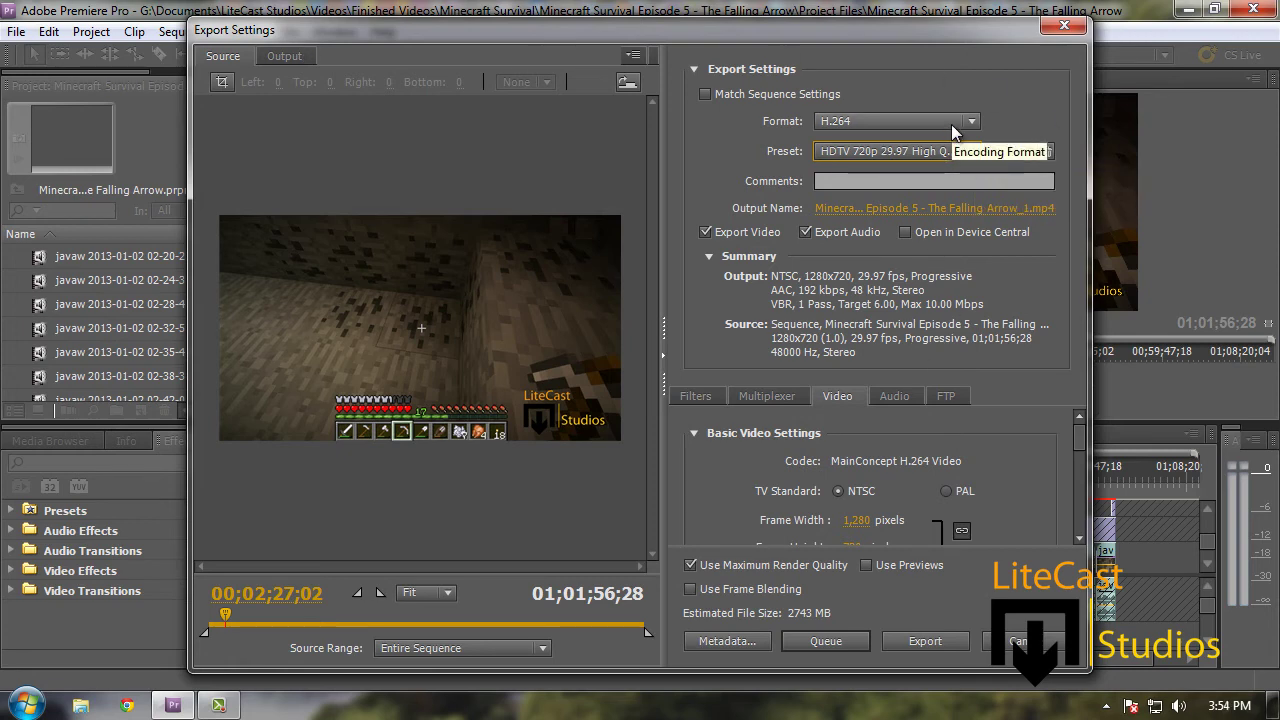
Show the Filters tab and keep Entire Sequence as the export source range.
{"action": "left_click", "coordinate": [697, 401]}
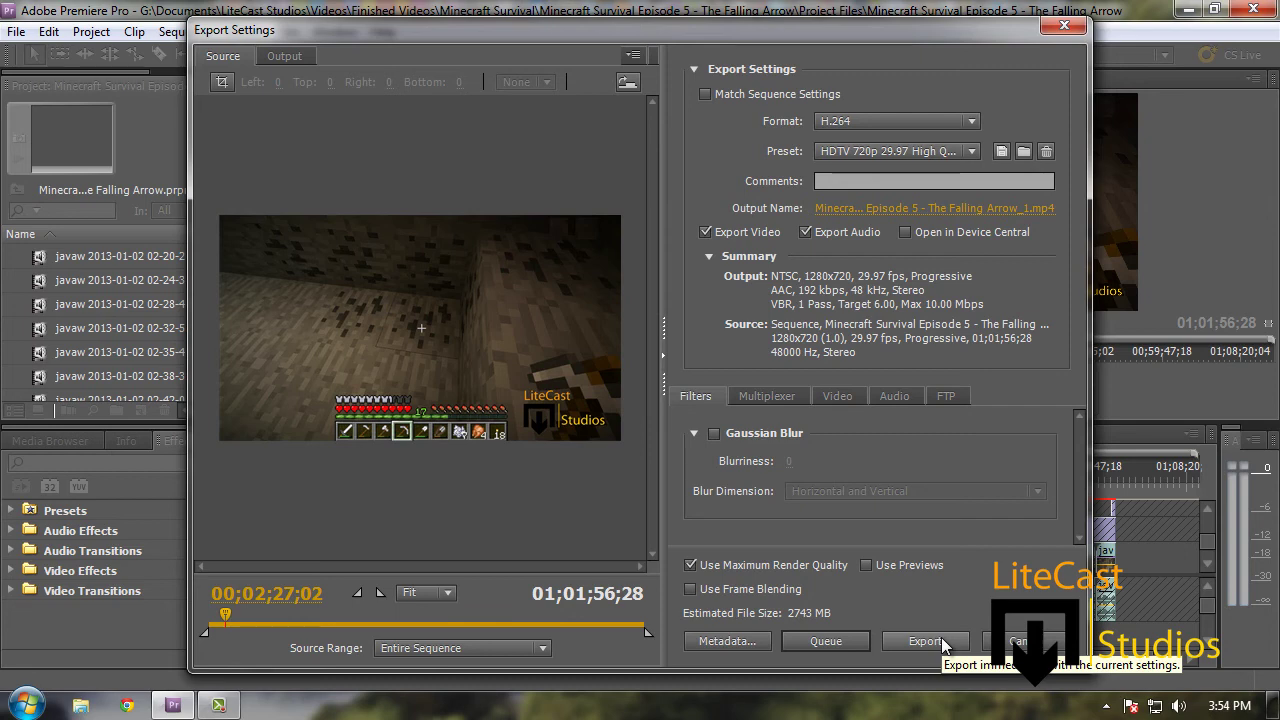
{"action": "left_click", "coordinate": [542, 649]}
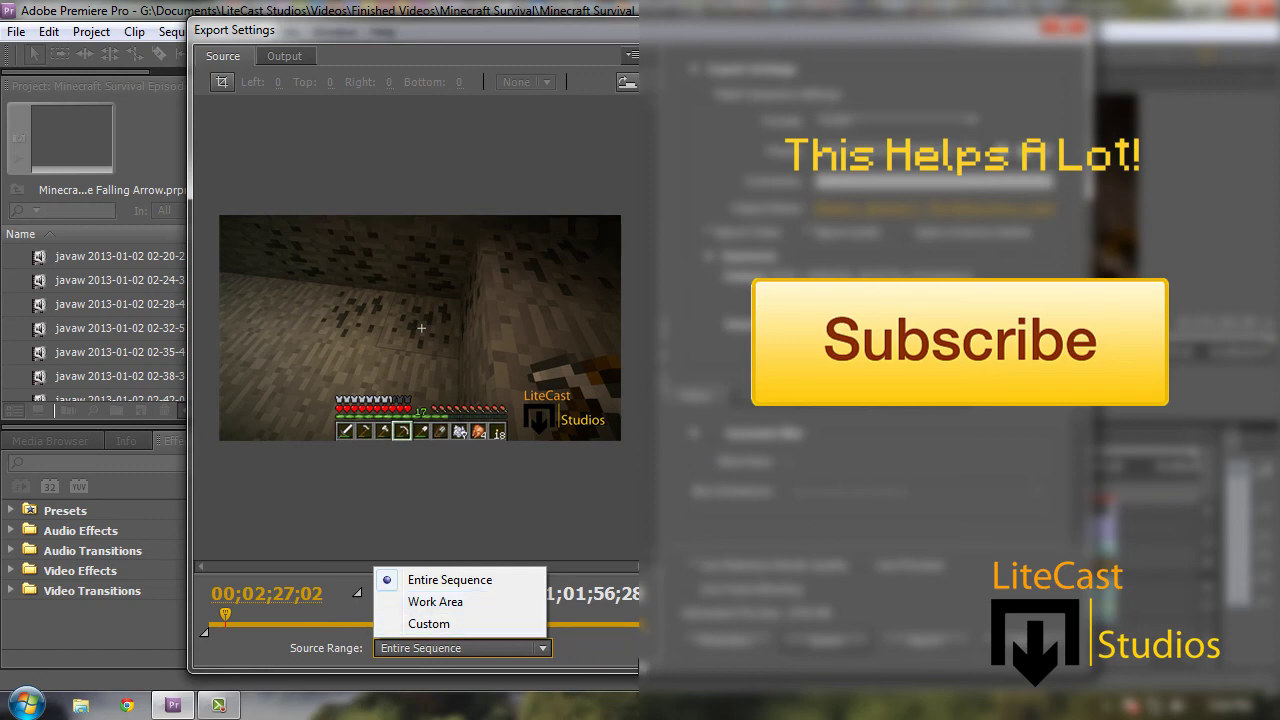
{"action": "left_click", "coordinate": [640, 665]}
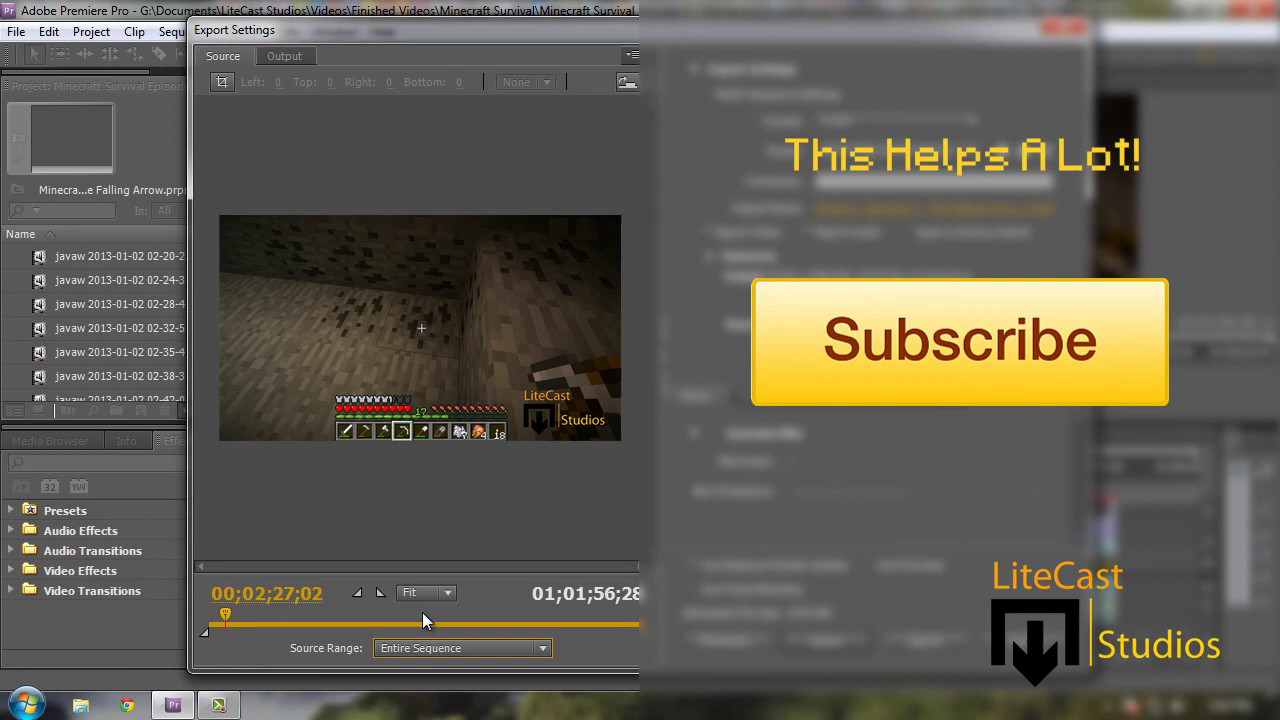